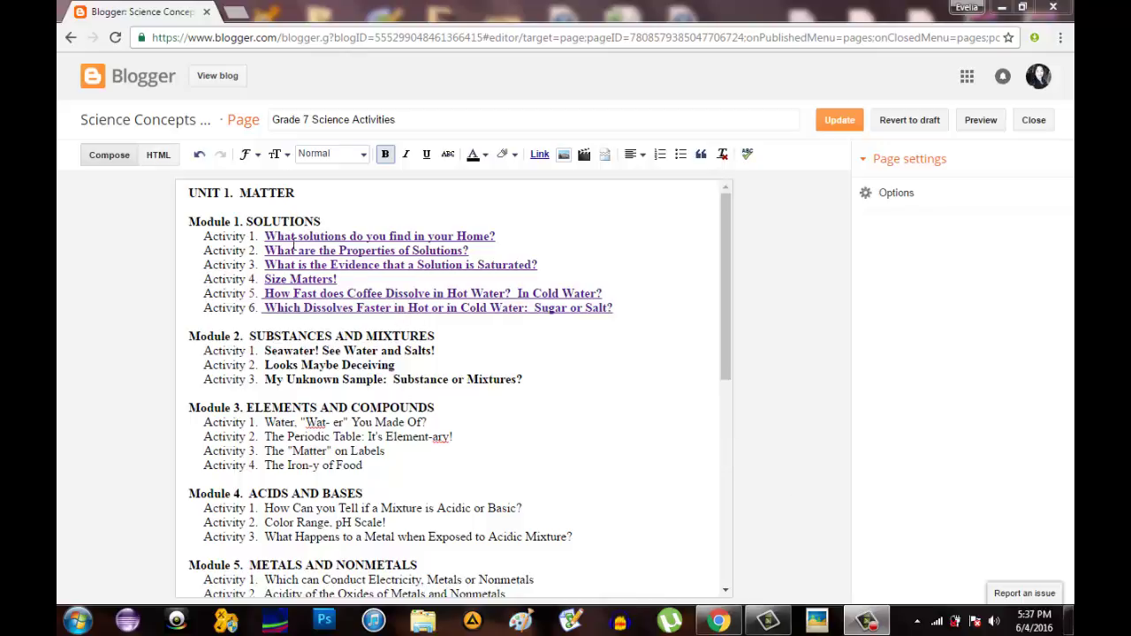
Check the link target of the Activity 1 title under Module 1 in the page editor.
left_click(353, 235)
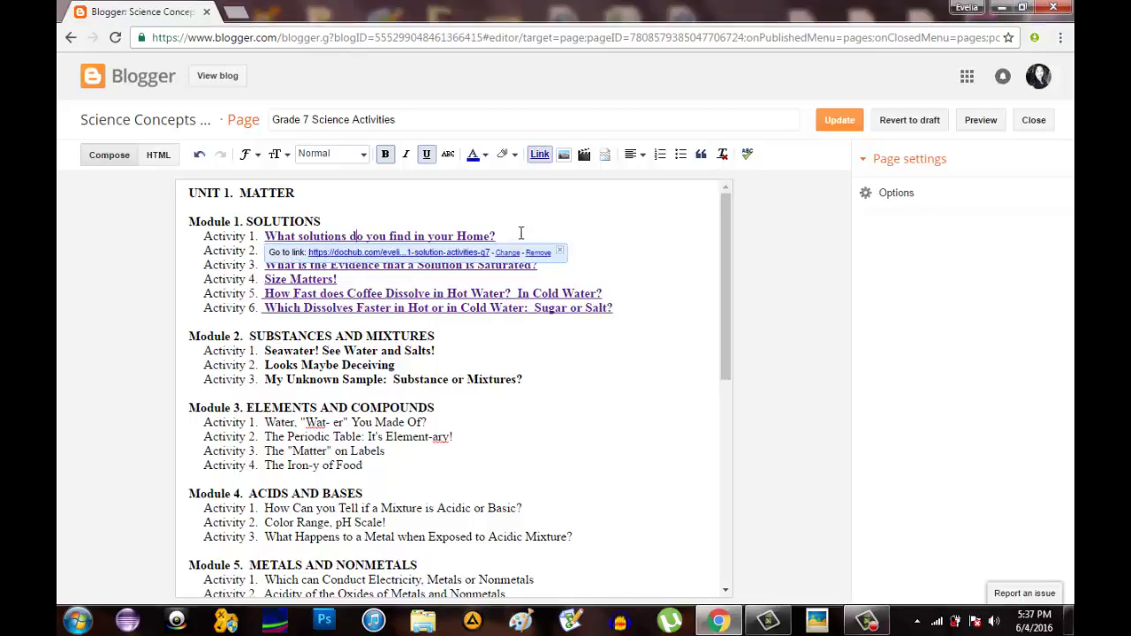
left_click(695, 391)
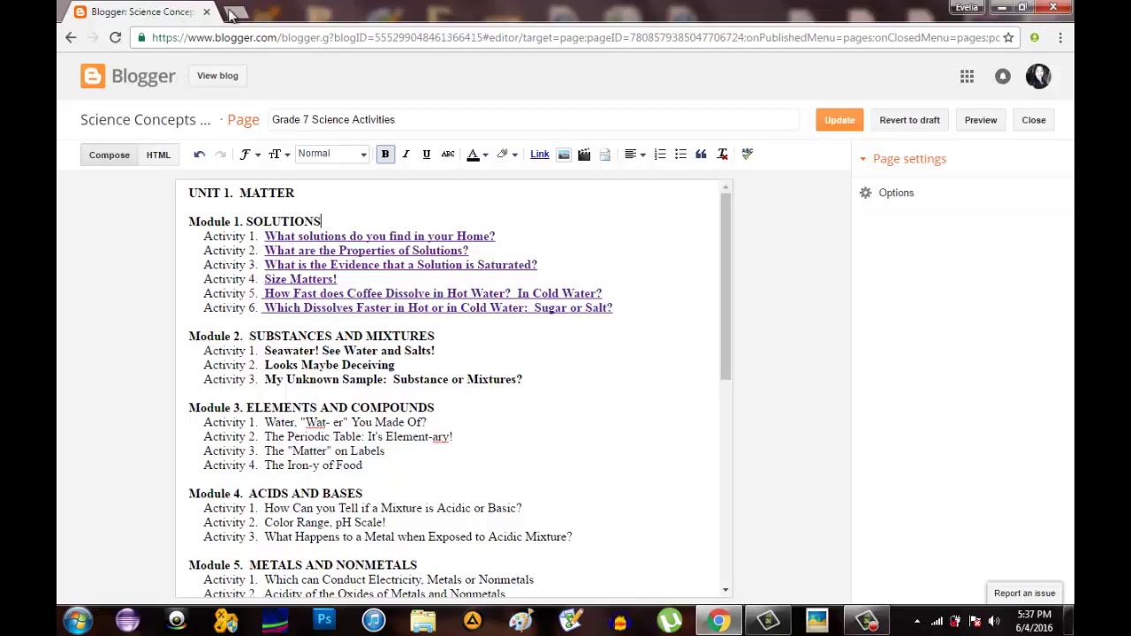
Search for "google drive sign in" in a new browser tab and open Google Drive from the results.
key("ctrl+t")
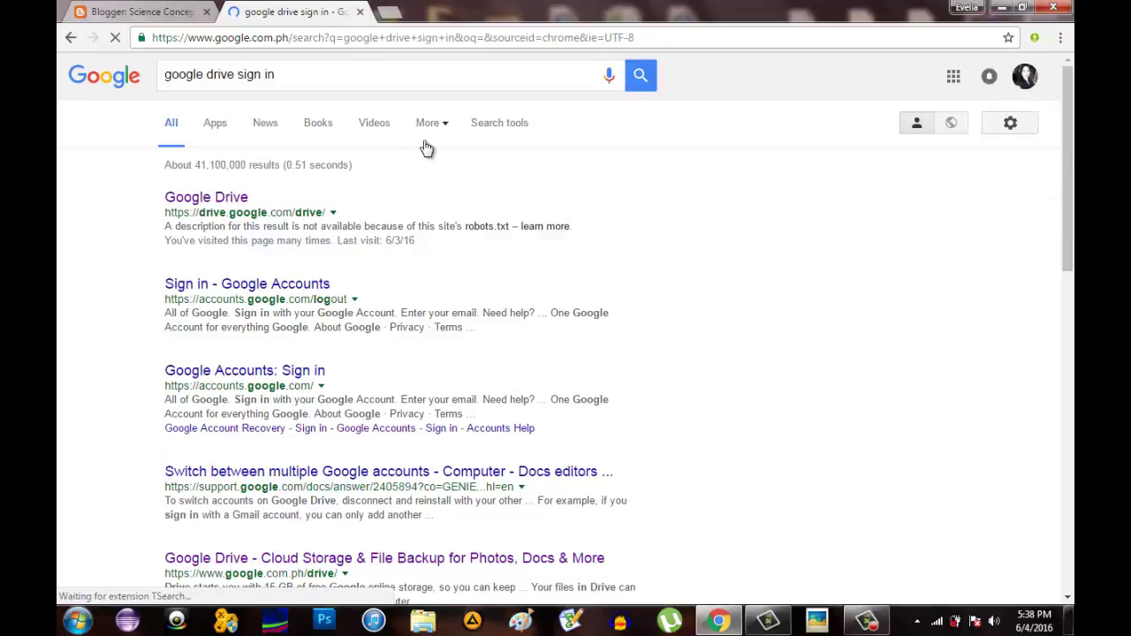
left_click(210, 200)
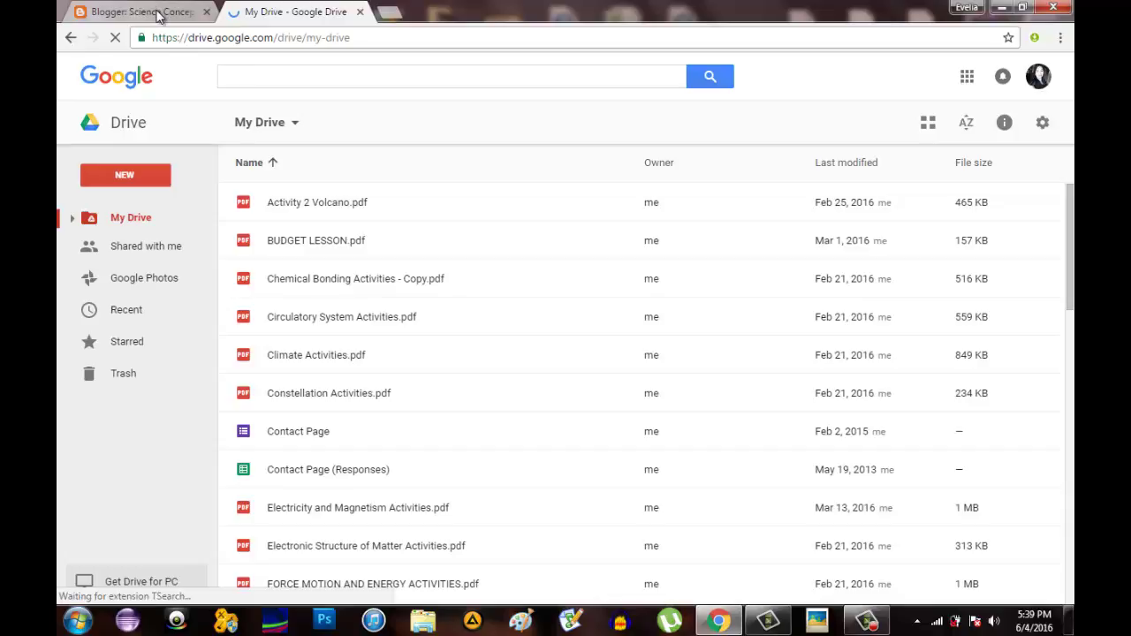
key("ctrl+shift+Tab")
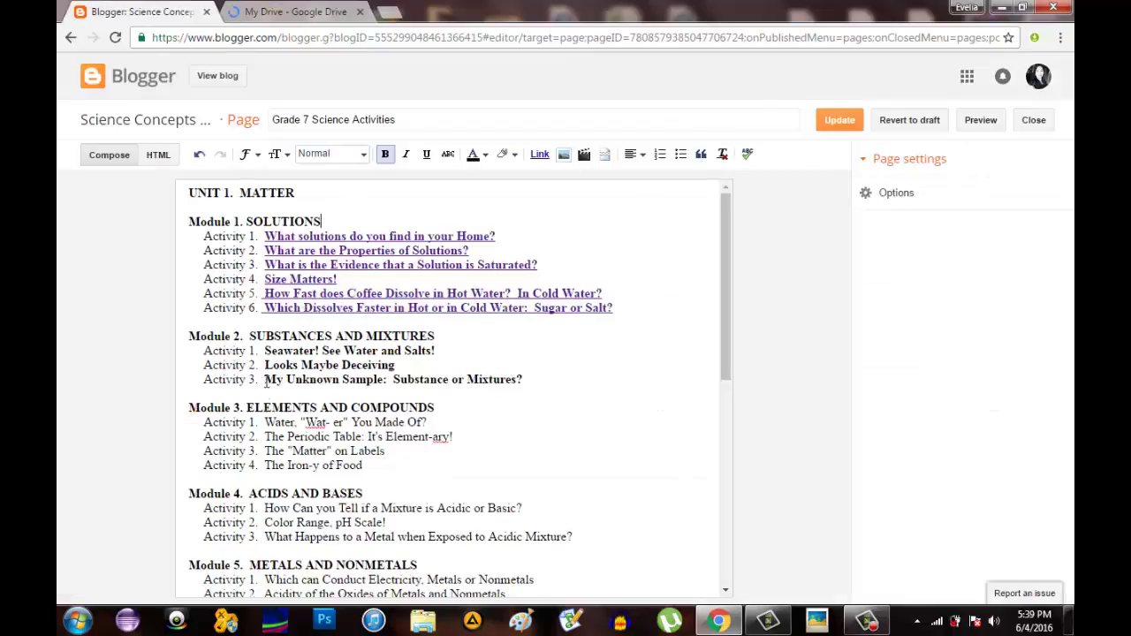
left_click(274, 12)
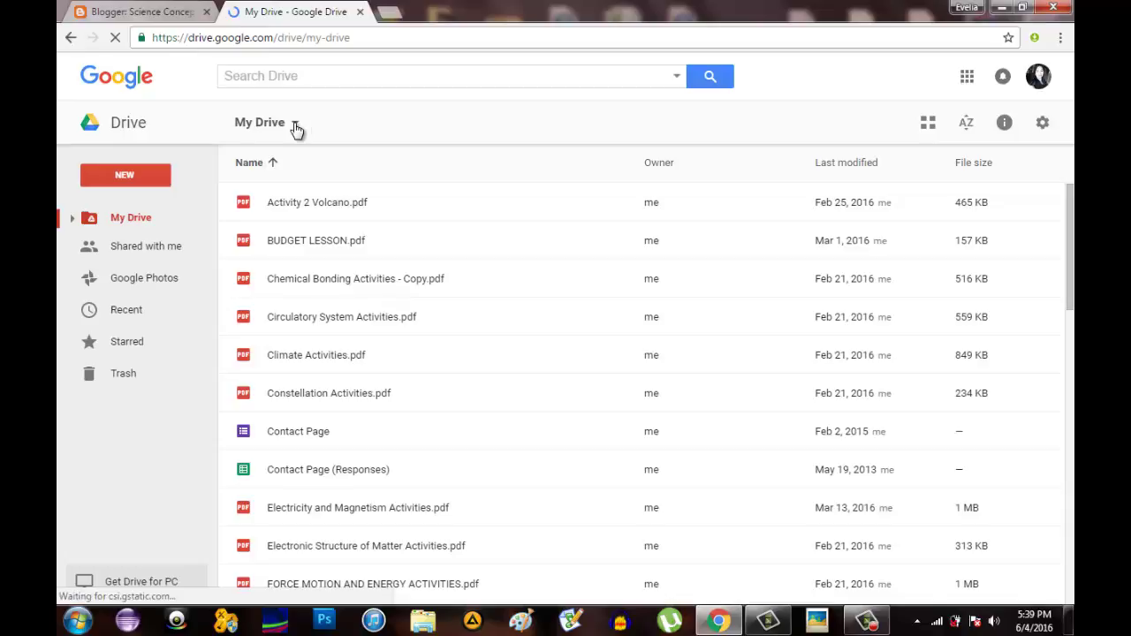
left_click(296, 126)
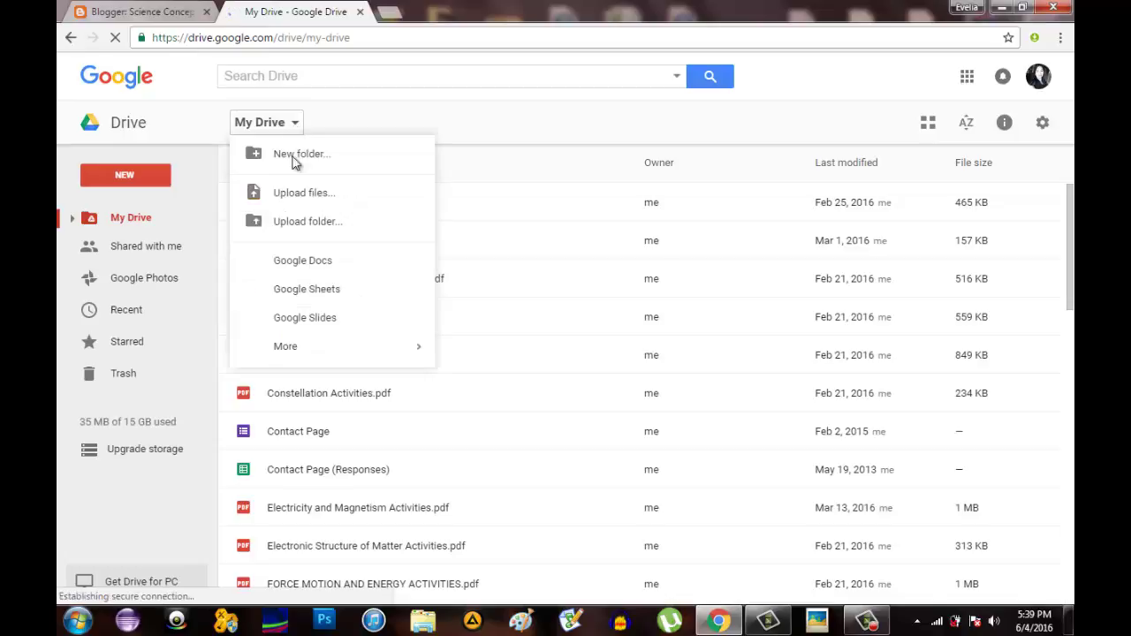
left_click(297, 206)
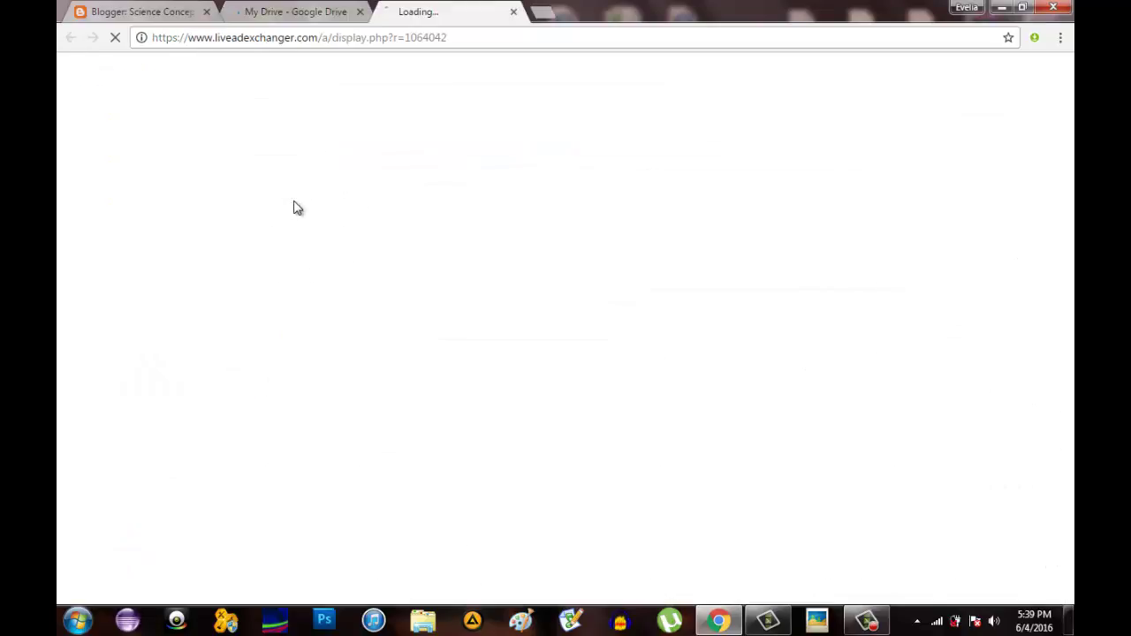
left_click(513, 12)
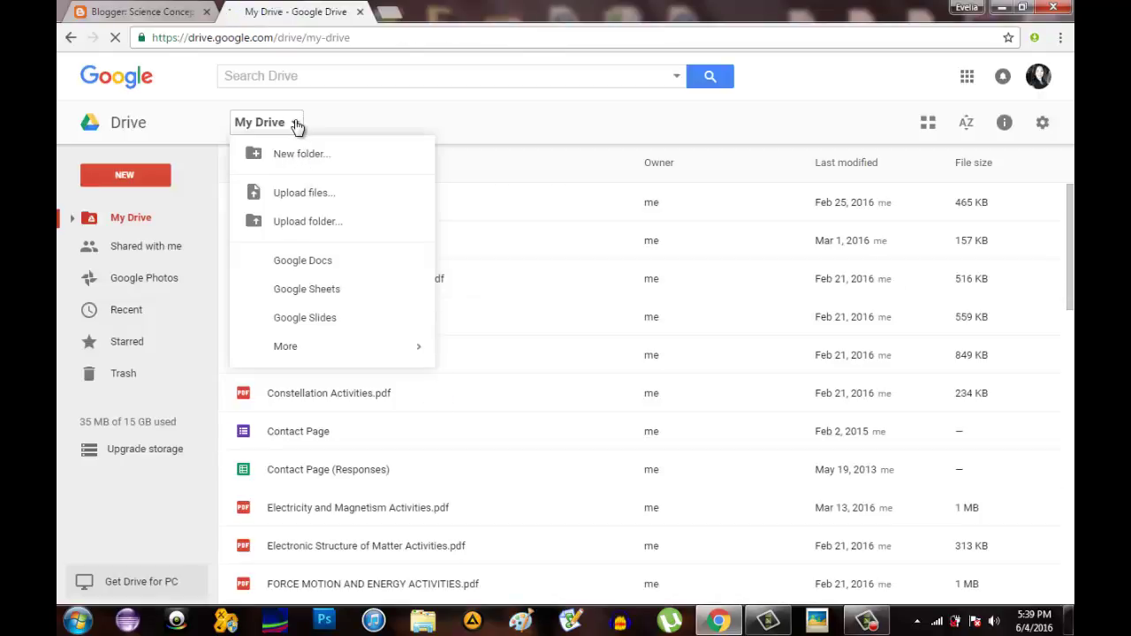
left_click(285, 196)
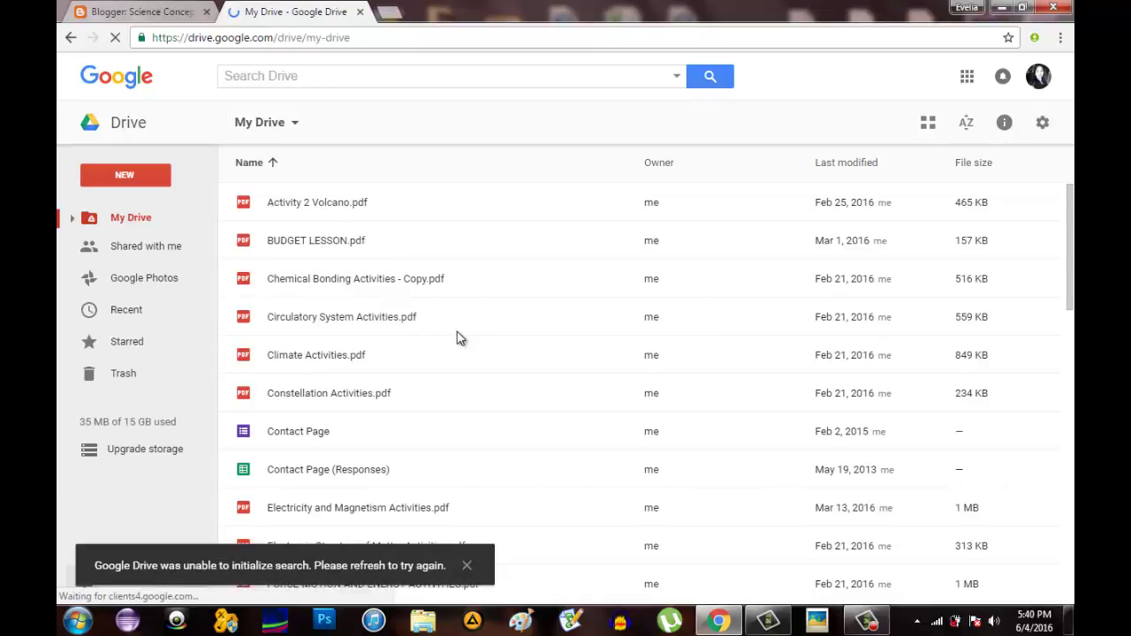
key("Down")
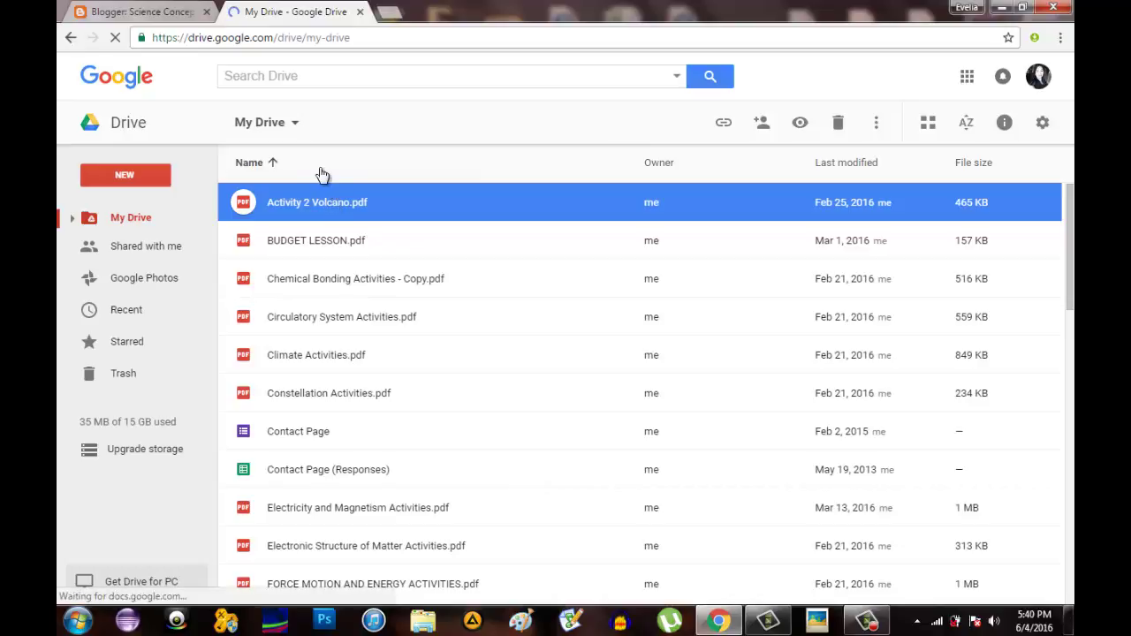
Upload "m2 g7 substances and mixture.pdf" from My Documents to My Drive and dismiss the upload notice.
left_click(295, 129)
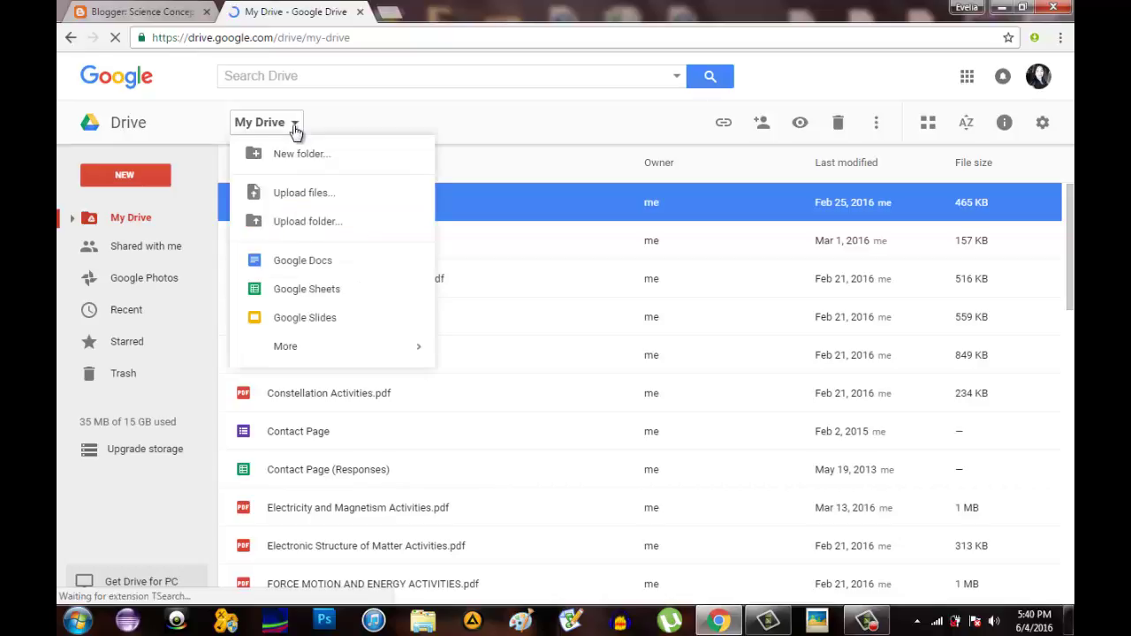
left_click(256, 196)
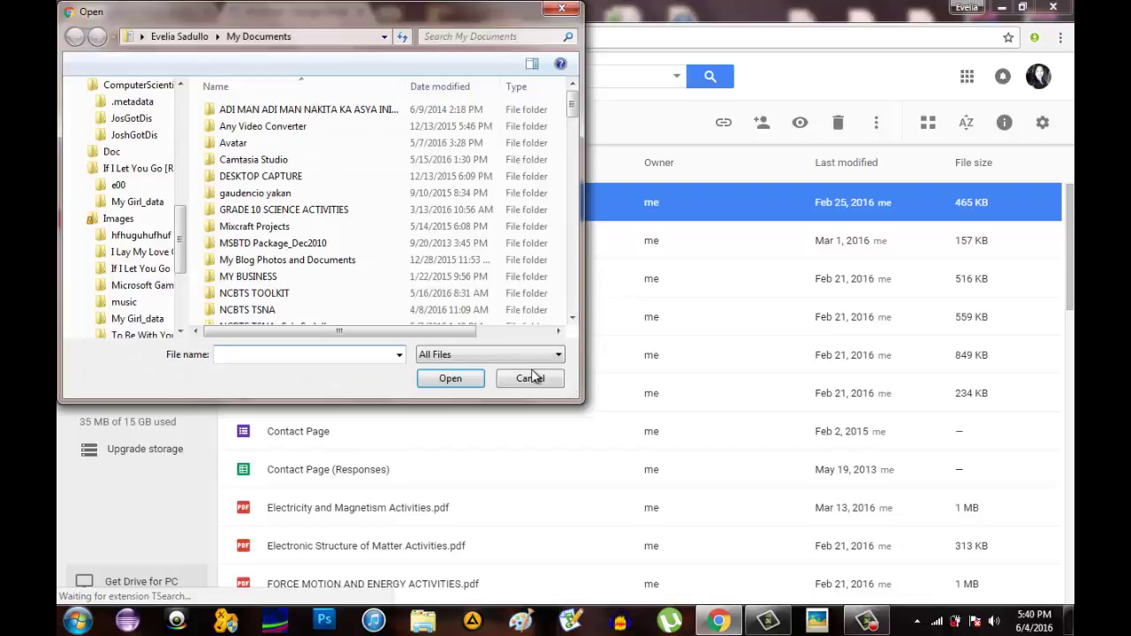
left_click(572, 319)
left_click(573, 319)
left_click(573, 319)
left_click_drag(572, 319, 572, 319)
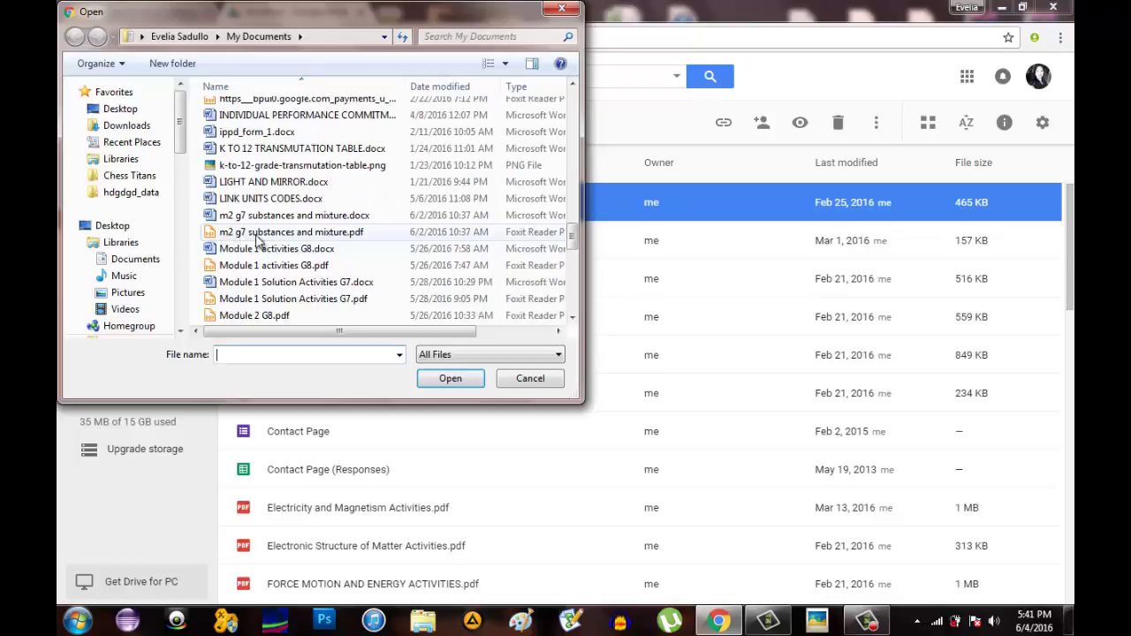
left_click(274, 235)
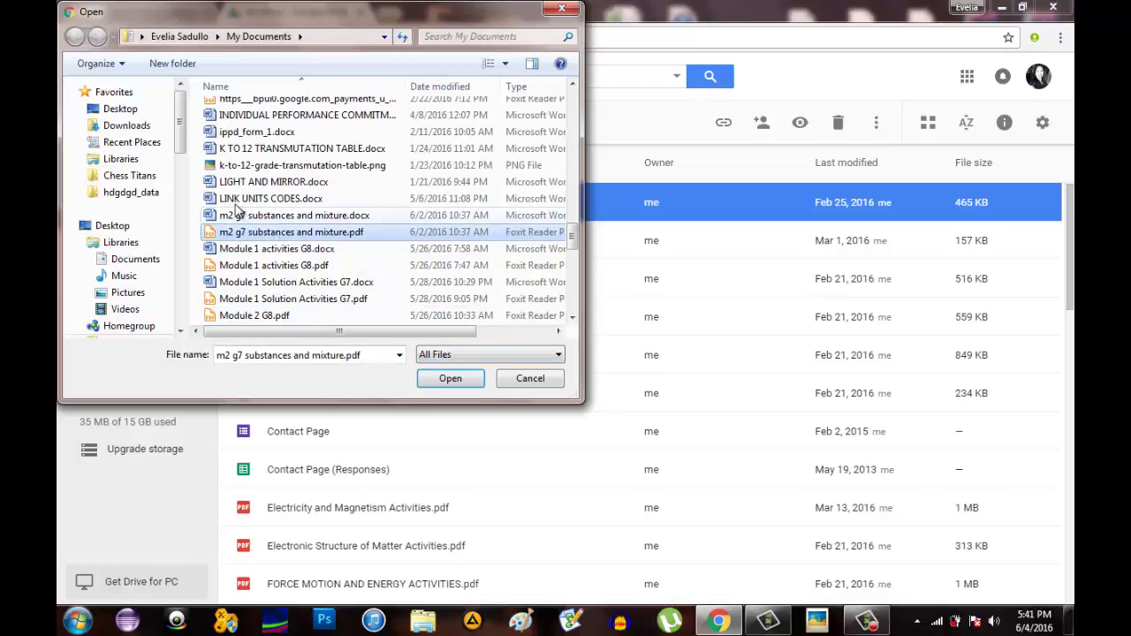
left_click(452, 380)
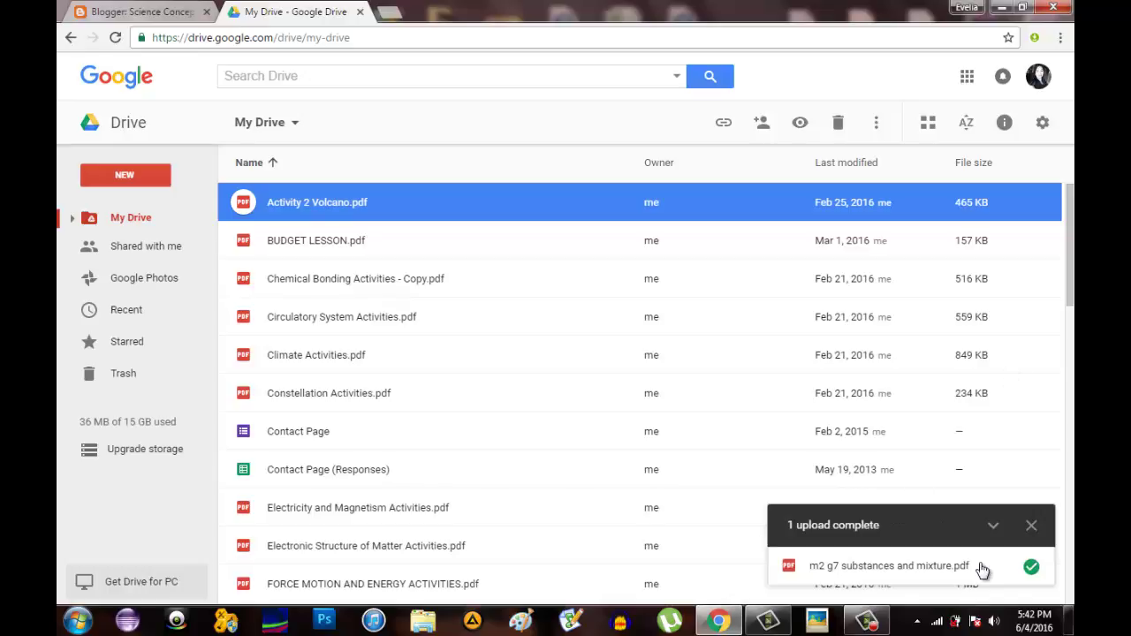
left_click(1032, 527)
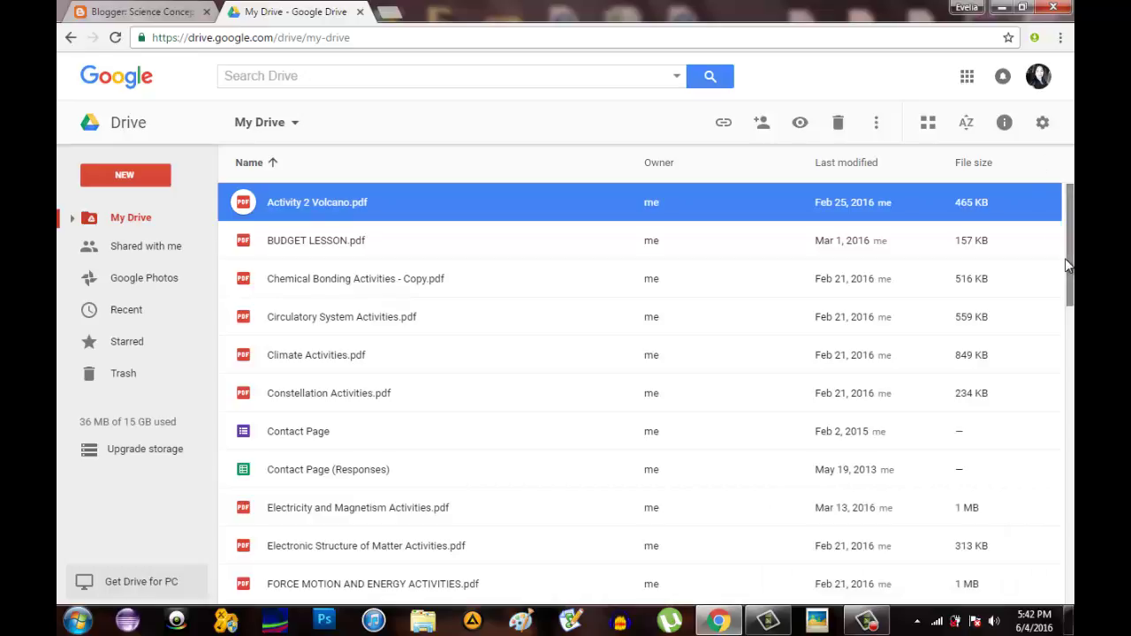
Open "m2 g7 substances and mixture.pdf" from My Drive with DocHub, using the existing imported copy.
scroll(1056, 349, "down", 3)
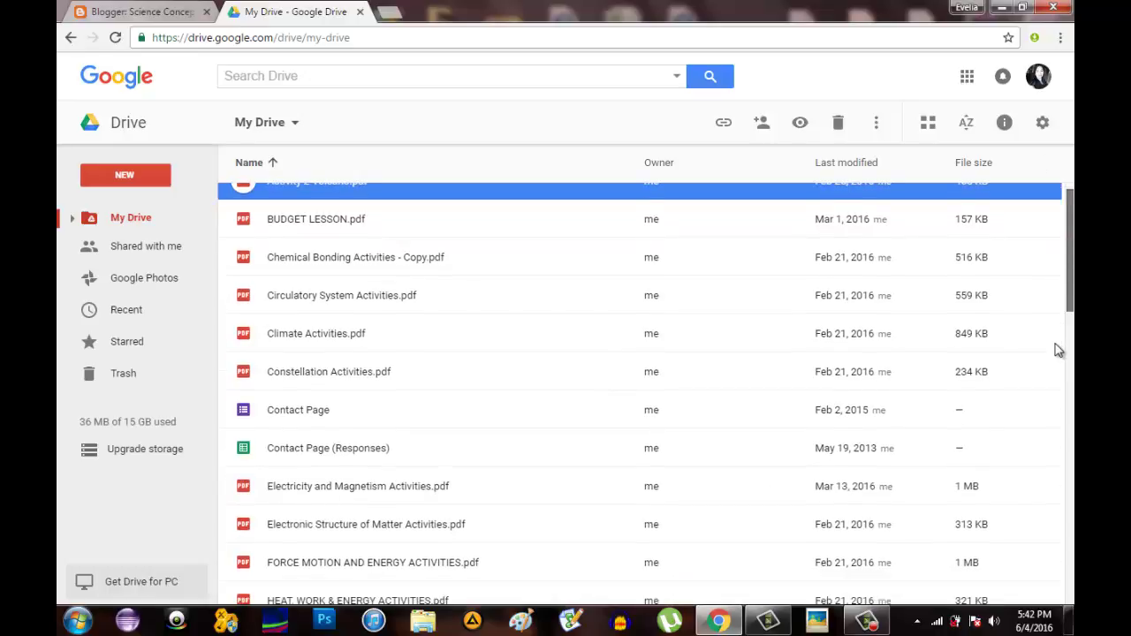
scroll(1016, 362, "down", 1)
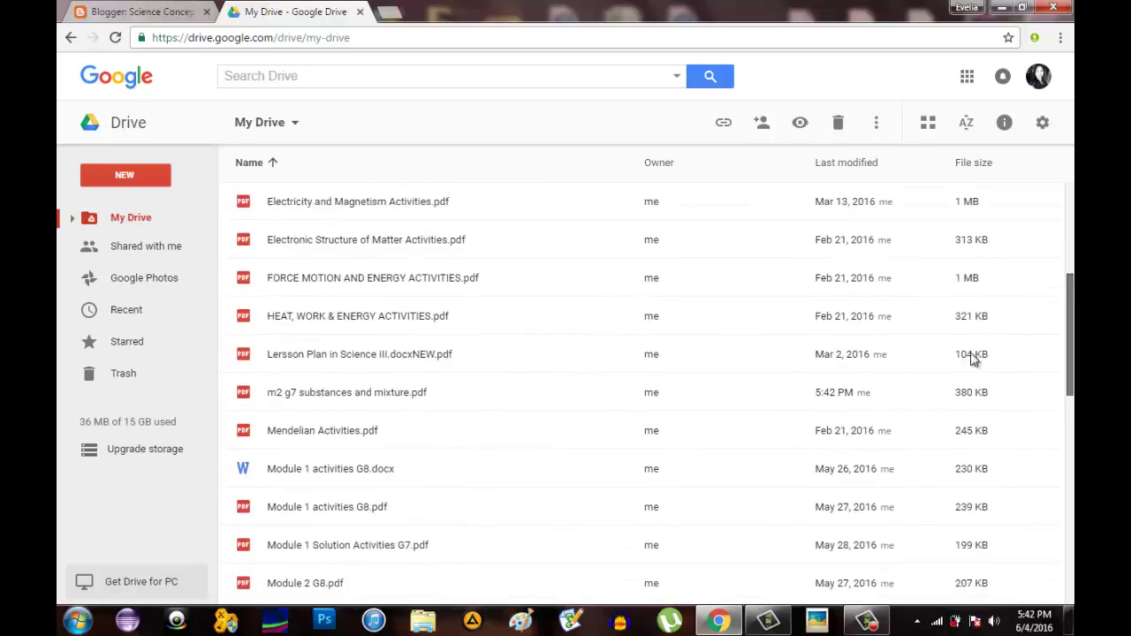
left_click(317, 399)
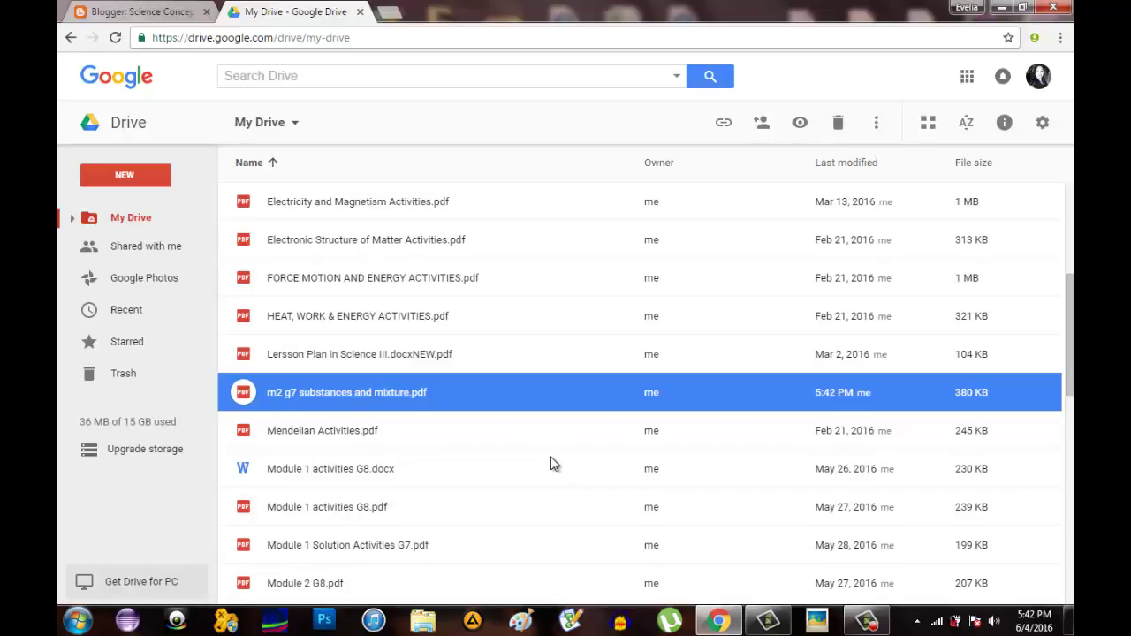
key("Return")
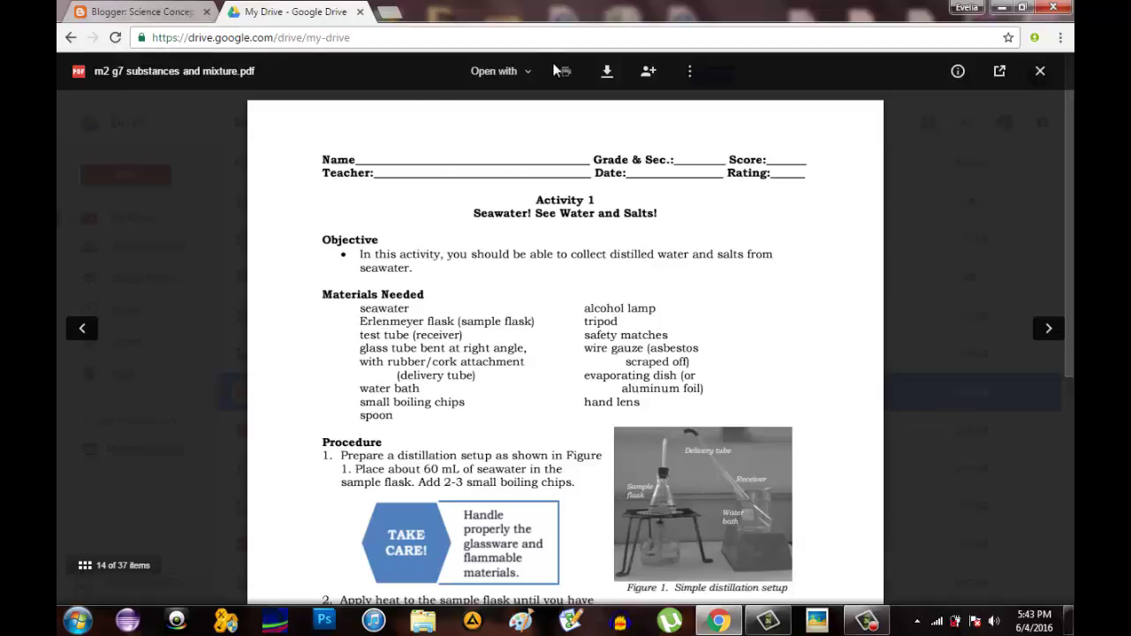
left_click(526, 70)
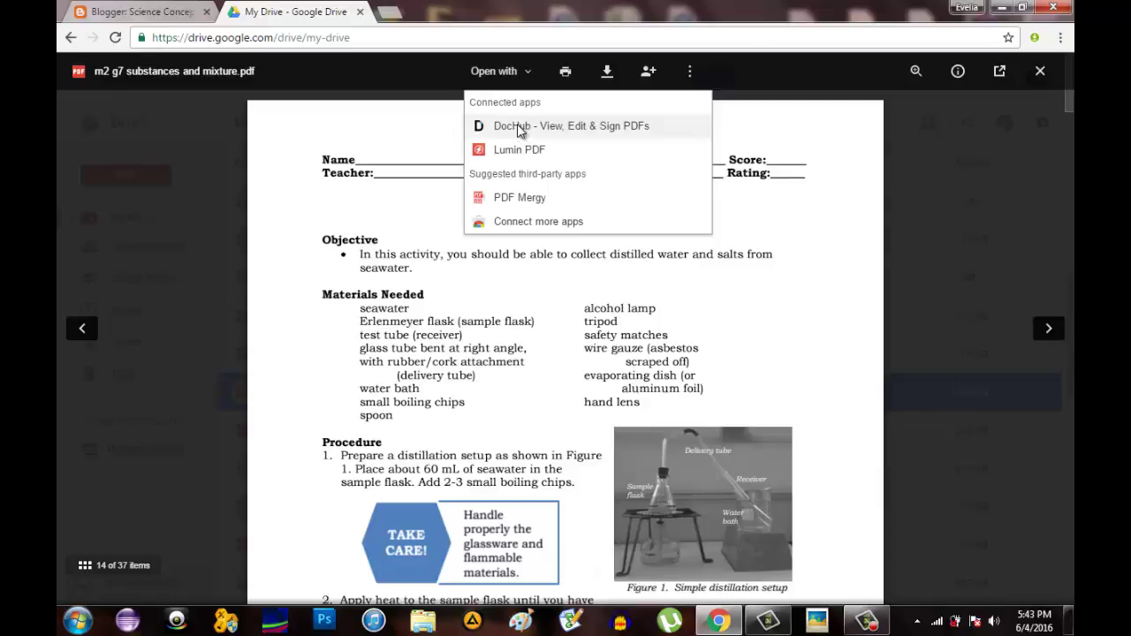
left_click(520, 128)
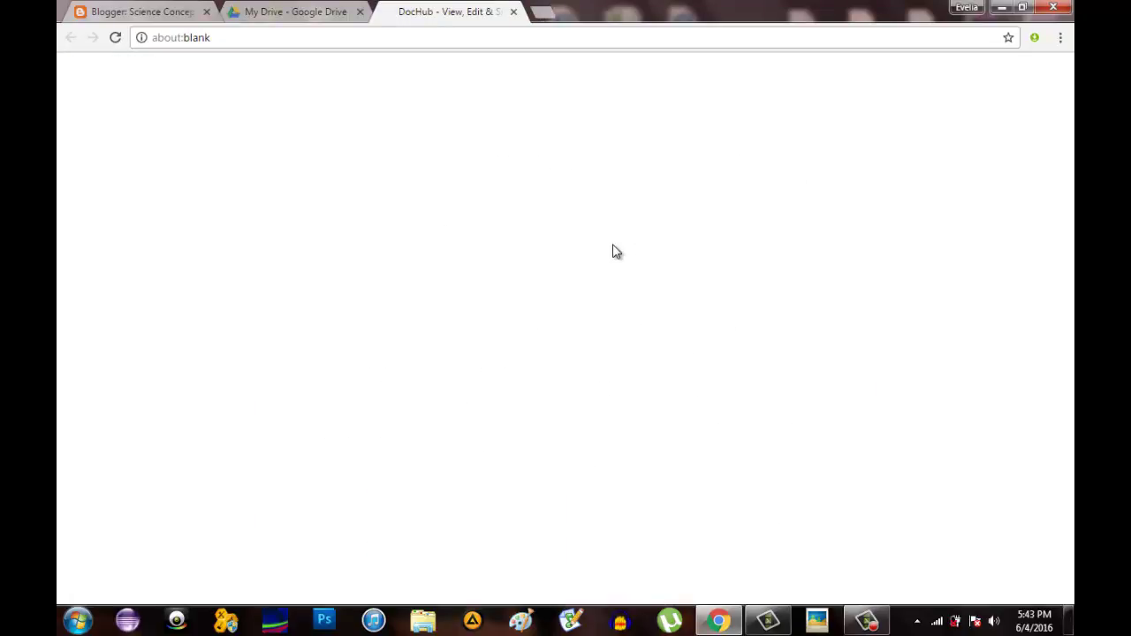
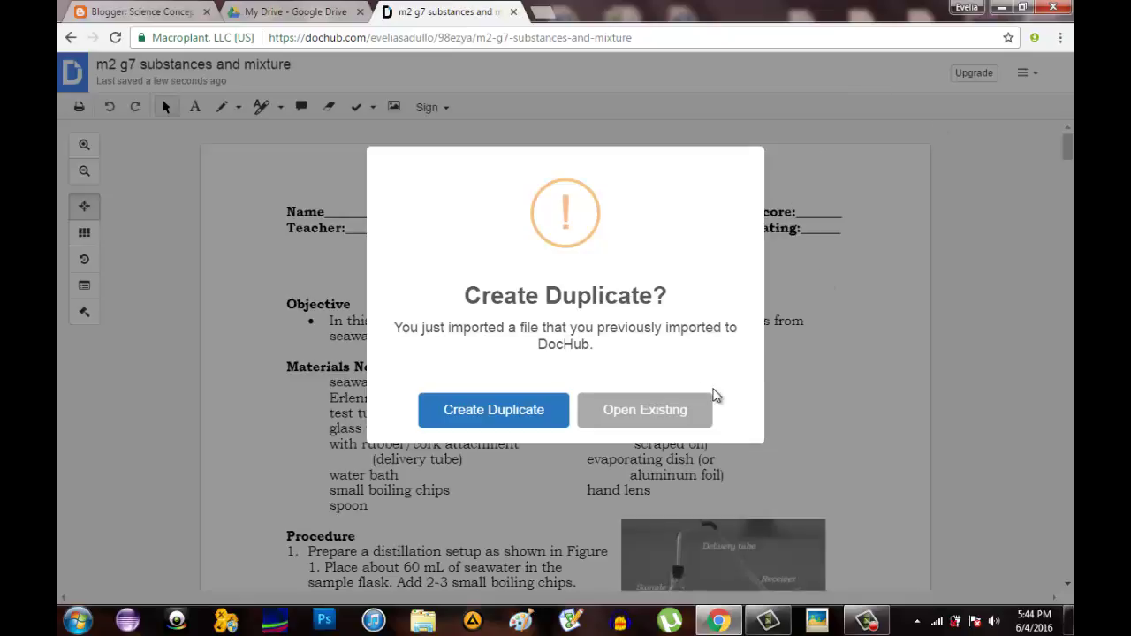
left_click(623, 418)
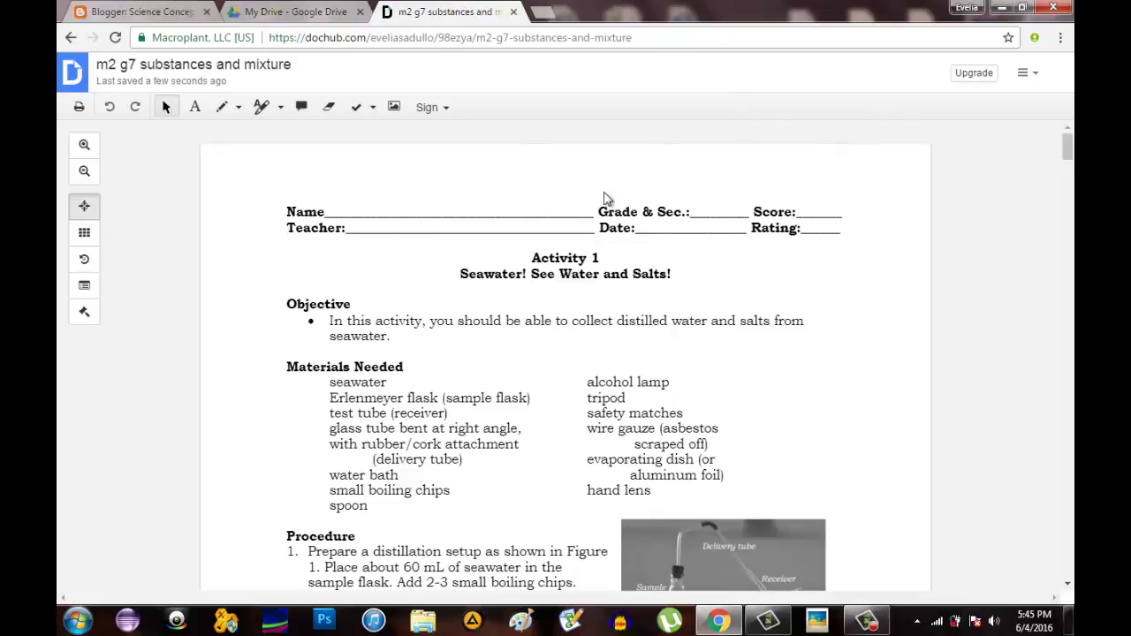
Review the document's permissions and sharing settings in DocHub, then close them.
left_click(1036, 80)
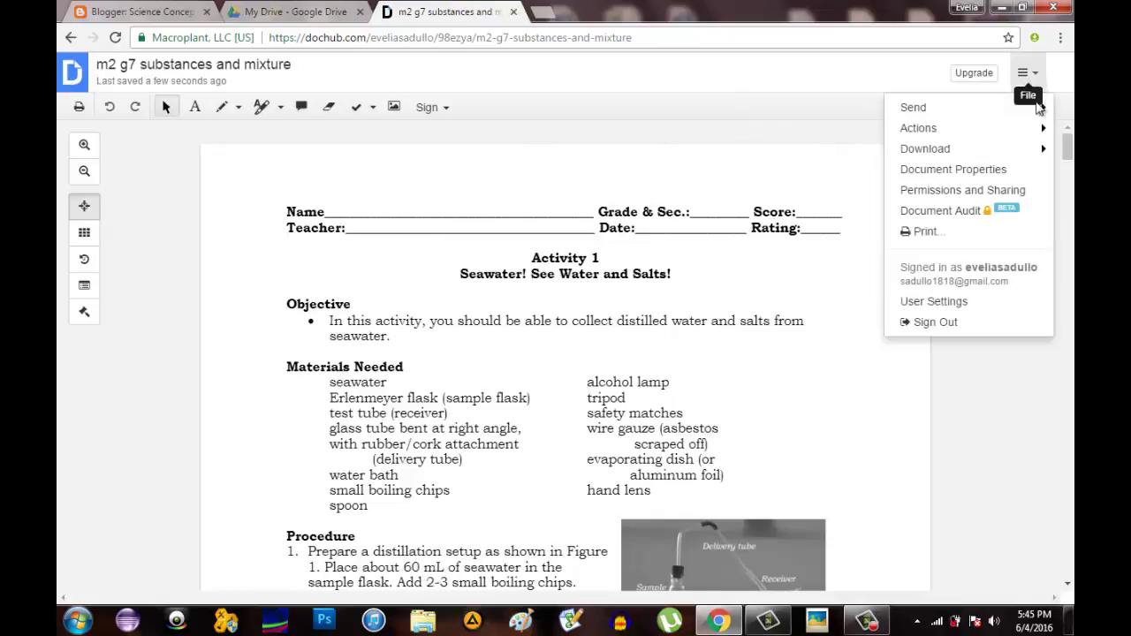
left_click(951, 193)
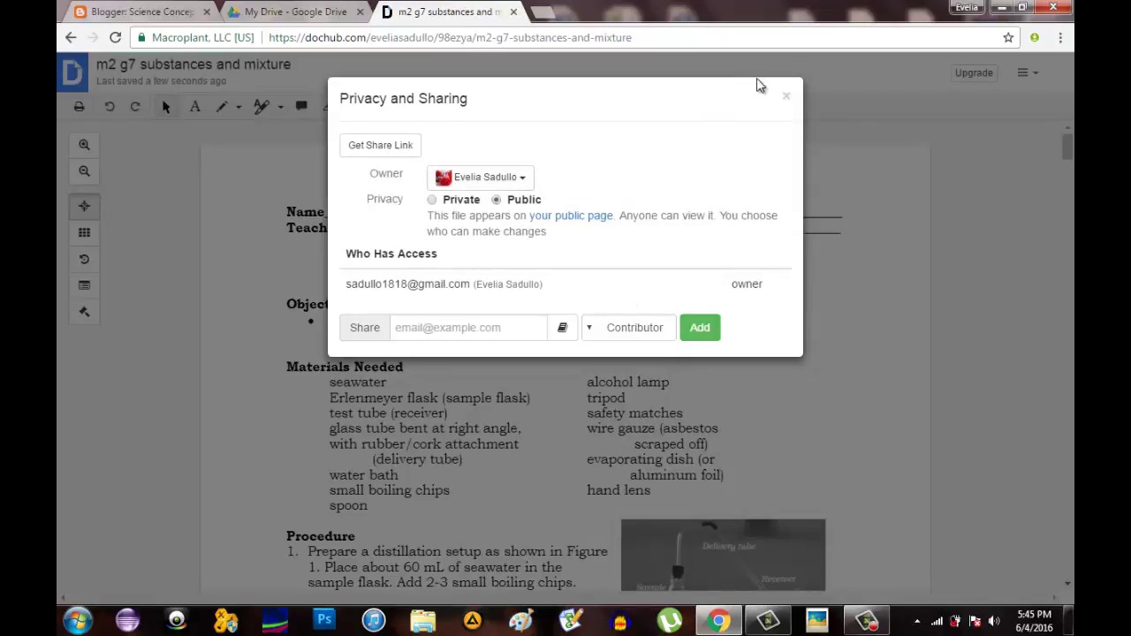
left_click(948, 219)
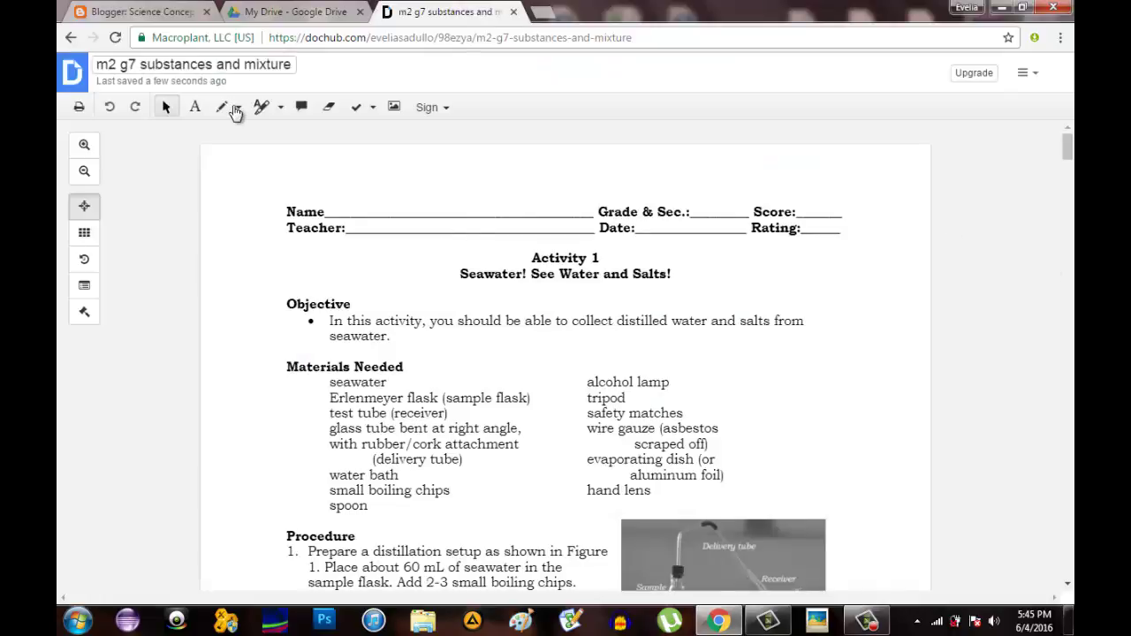
Switch to the Blogger page and start adding a link to "Seawater! See Water and Salts!" under Module 2.
left_click(130, 13)
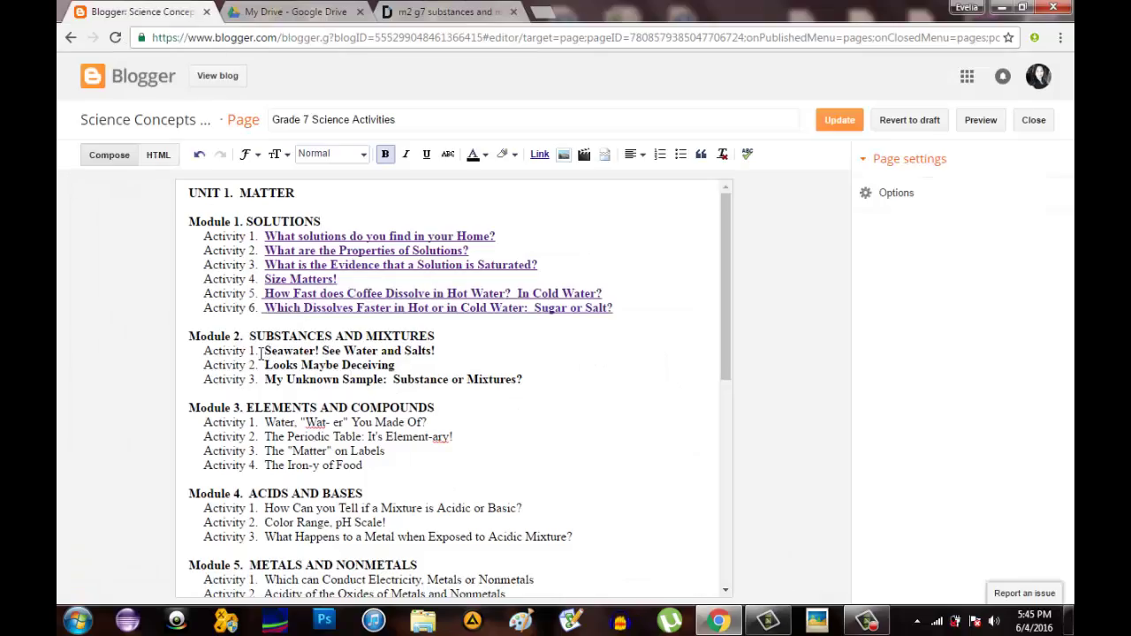
left_click_drag(264, 351, 442, 354)
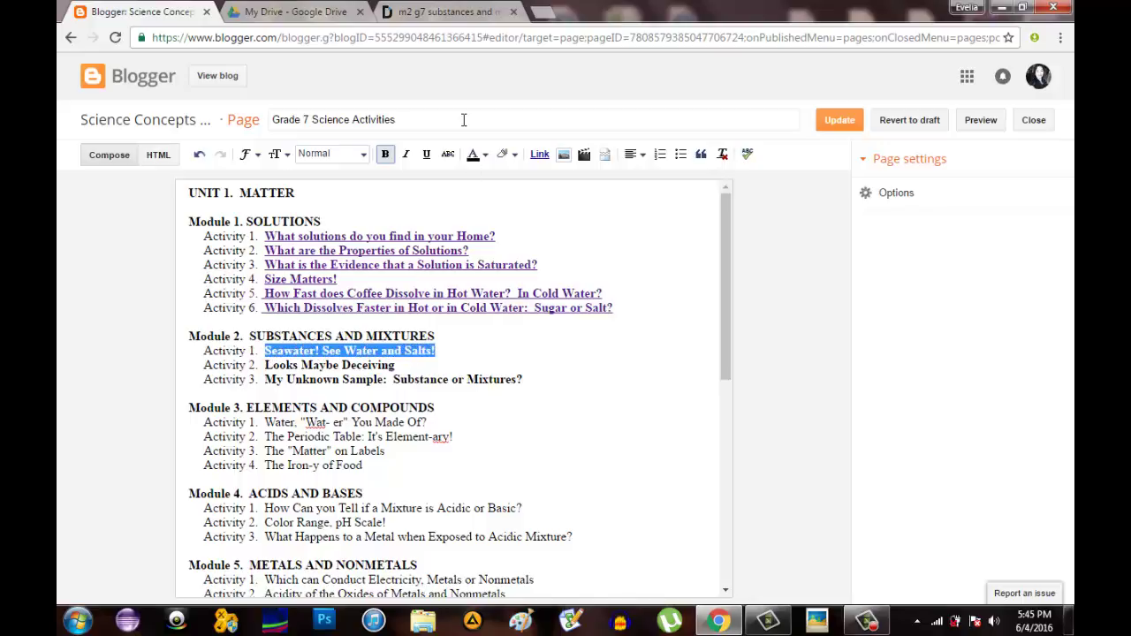
left_click(540, 156)
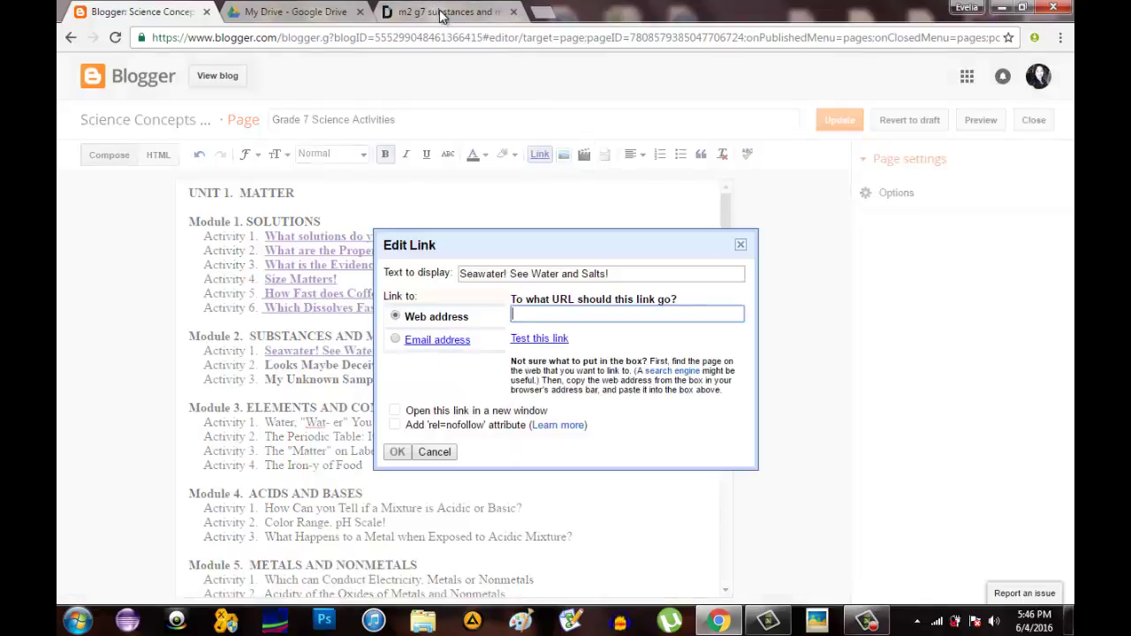
Switch to the DocHub document, show its page thumbnails and copy the document's web address.
left_click(488, 16)
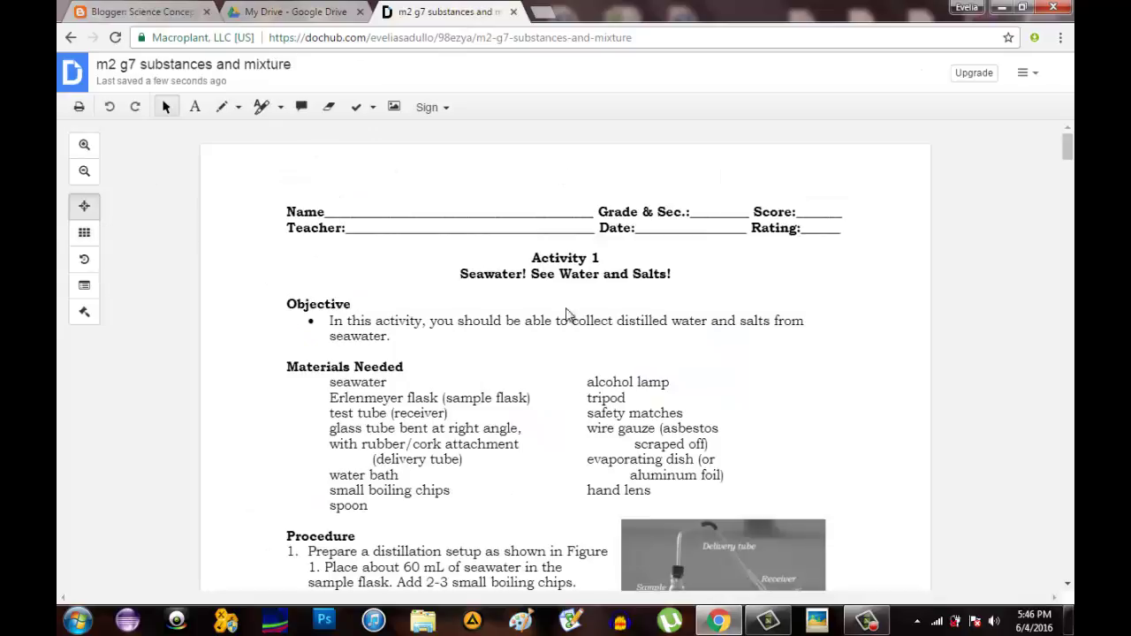
left_click(86, 243)
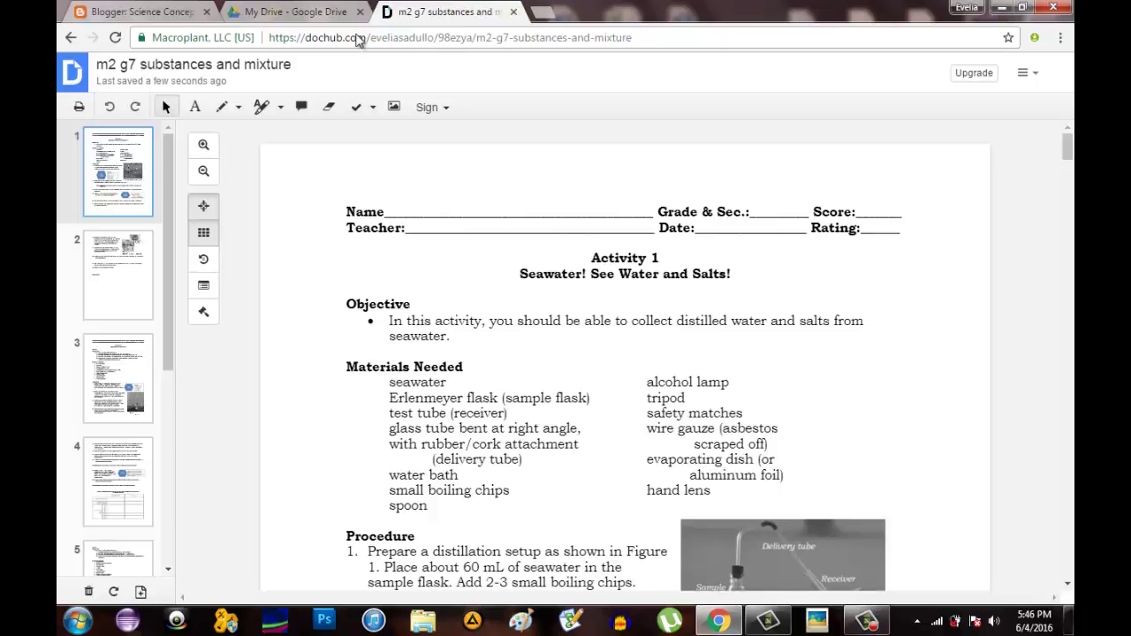
left_click(357, 38)
right_click(358, 38)
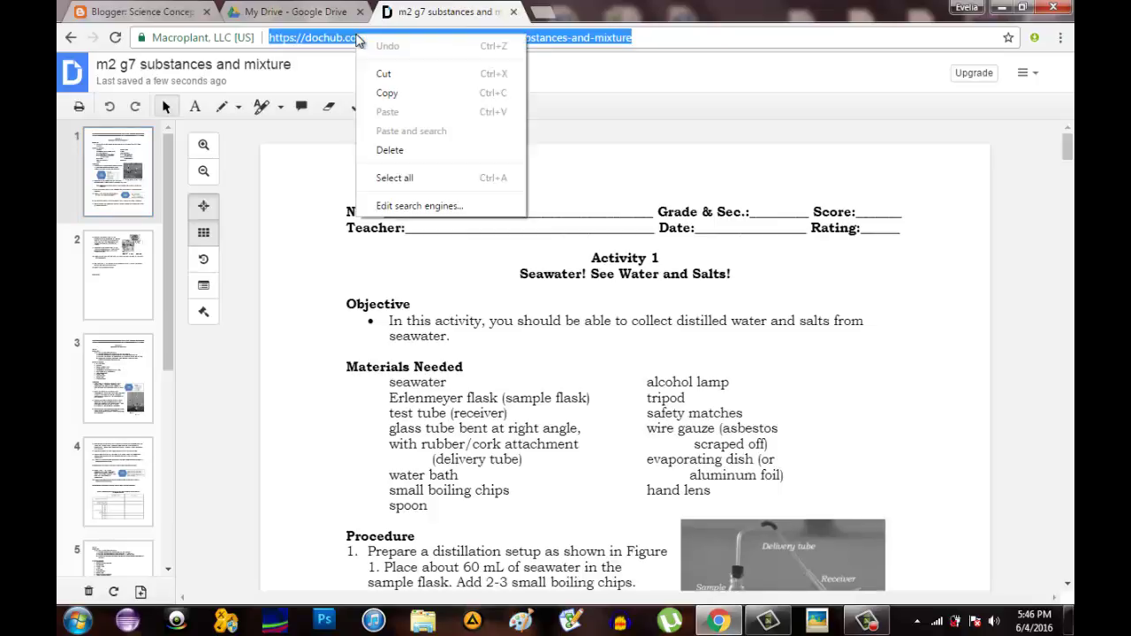
left_click(394, 95)
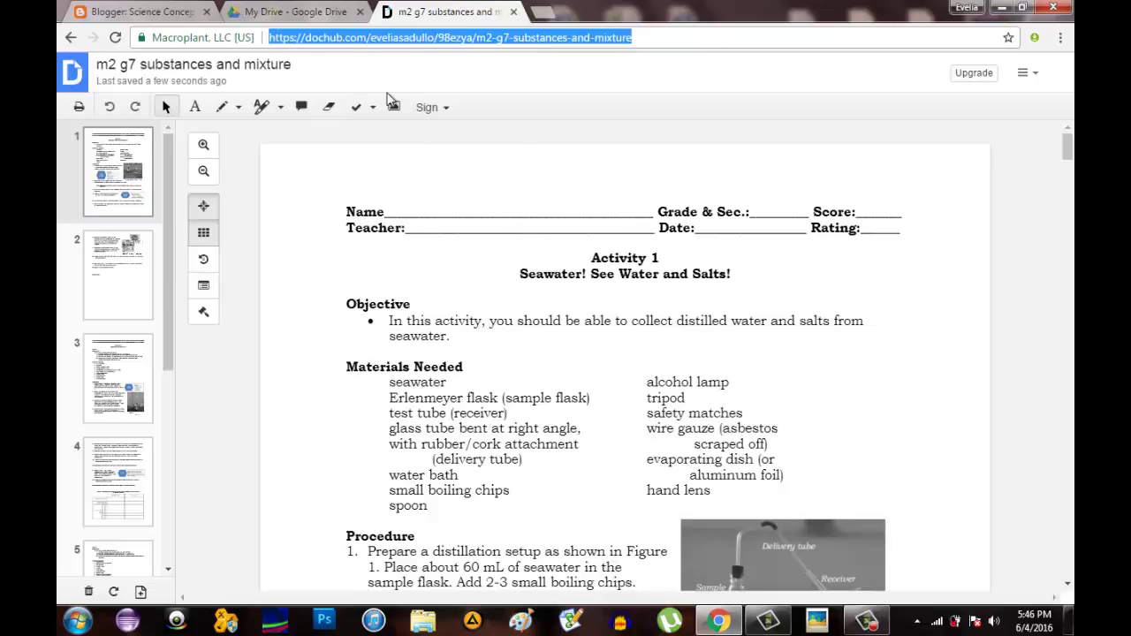
Switch to Blogger and finish linking "Seawater! See Water and Salts!" to the copied DocHub web address.
left_click(168, 15)
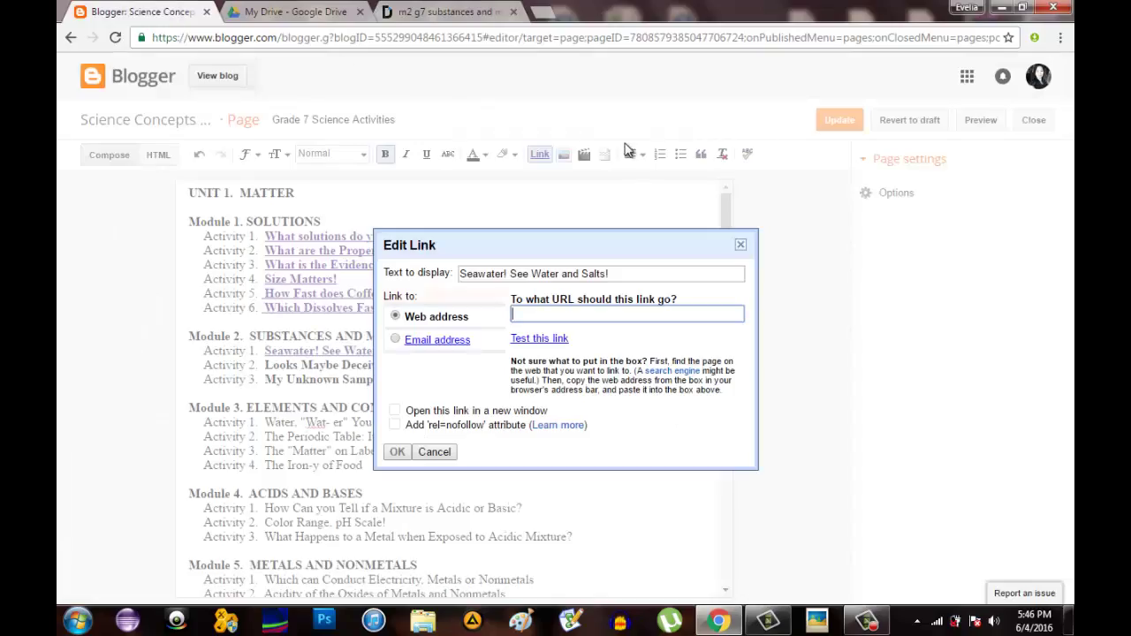
right_click(524, 318)
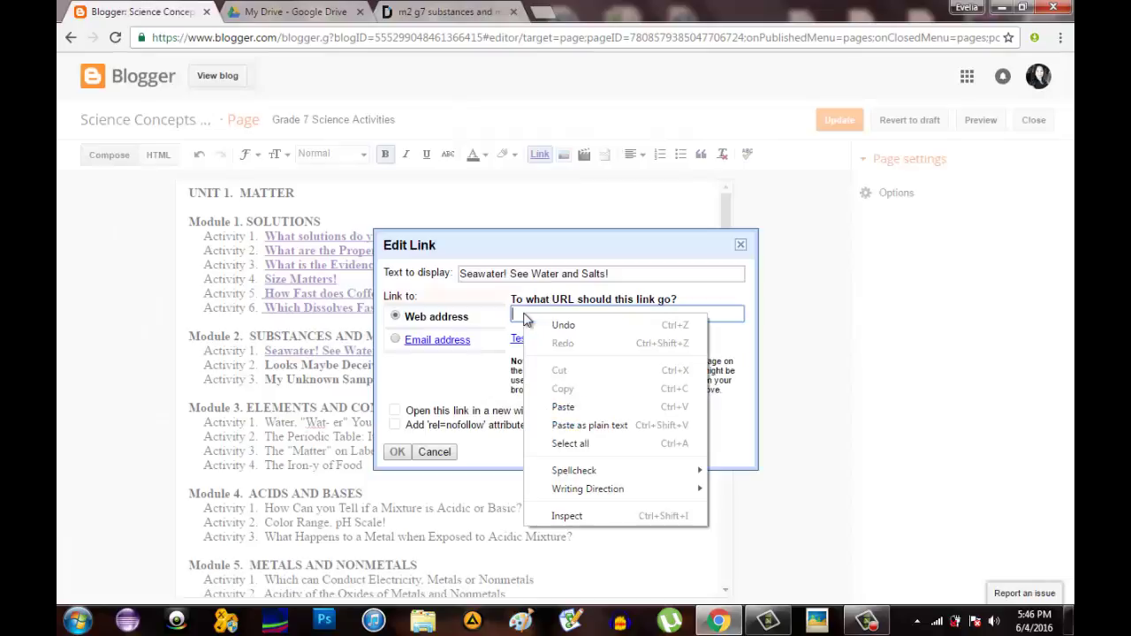
left_click(566, 407)
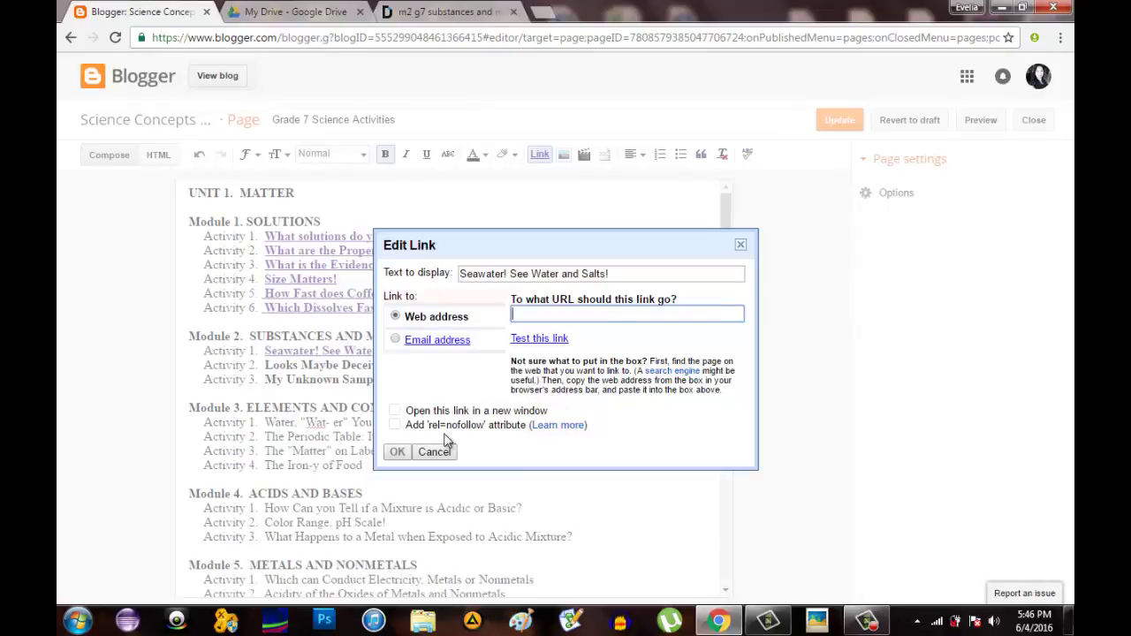
left_click(397, 453)
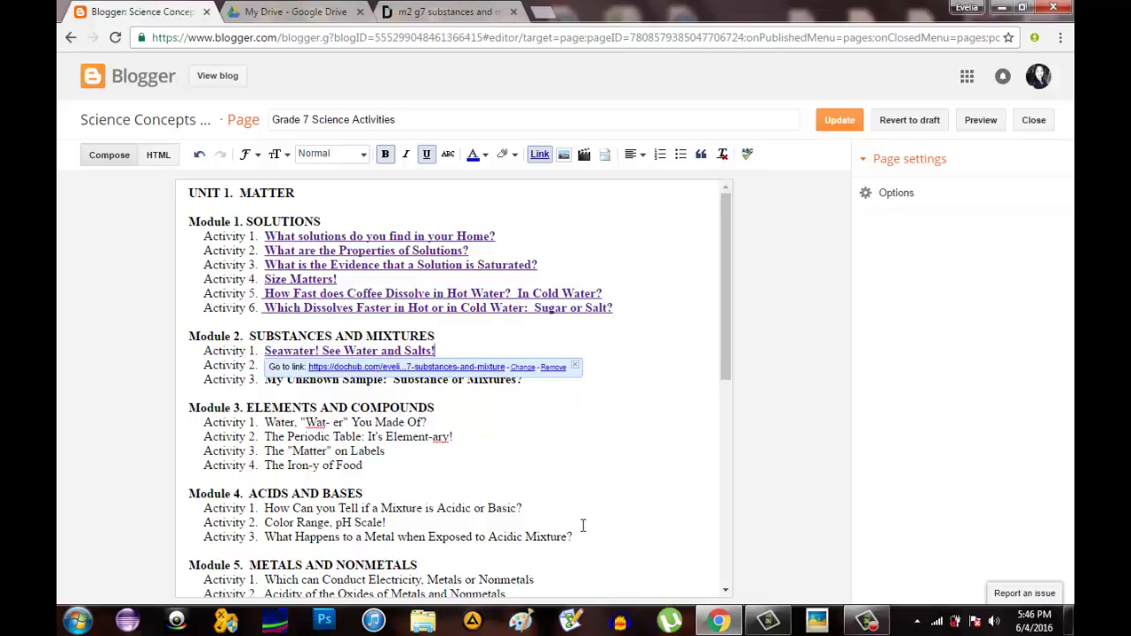
Start adding a link to the Activity 2 title "Looks Maybe Deceiving" under Module 2.
left_click(321, 387)
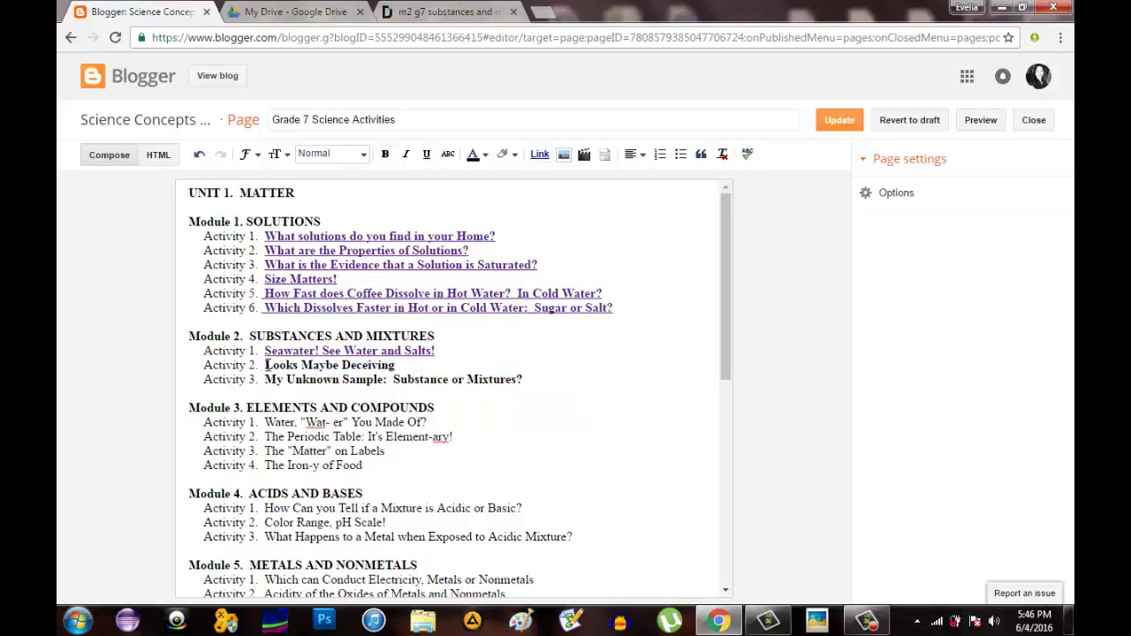
left_click_drag(265, 365, 400, 369)
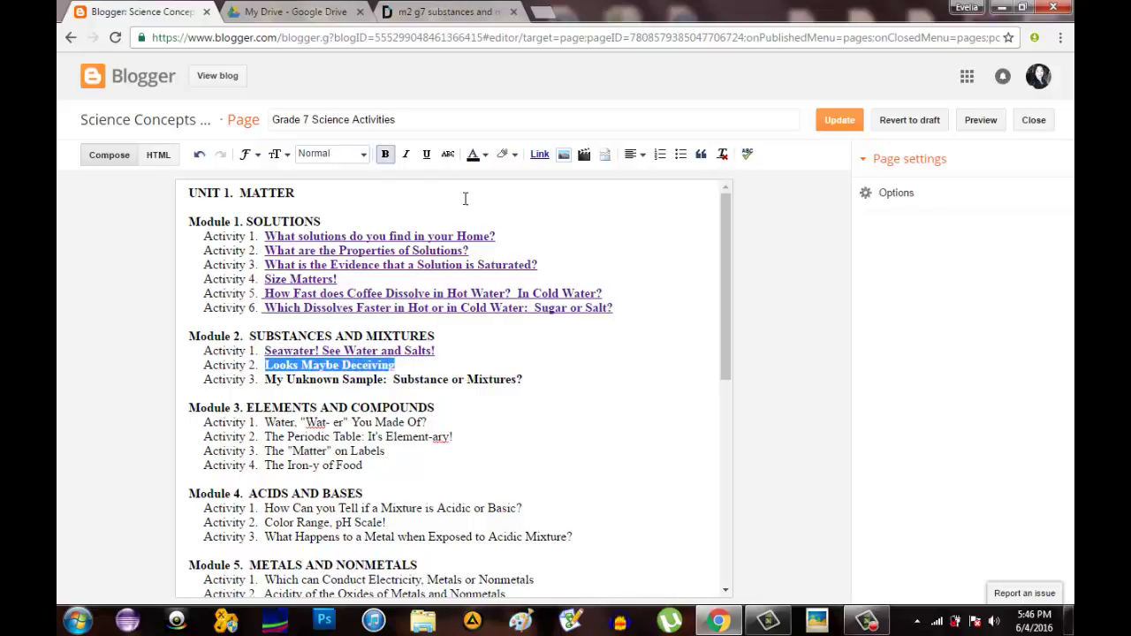
left_click(536, 156)
Switch to the DocHub document, go to page 3 where Activity 2 begins, and copy that page's web address.
left_click(437, 13)
left_click(411, 37)
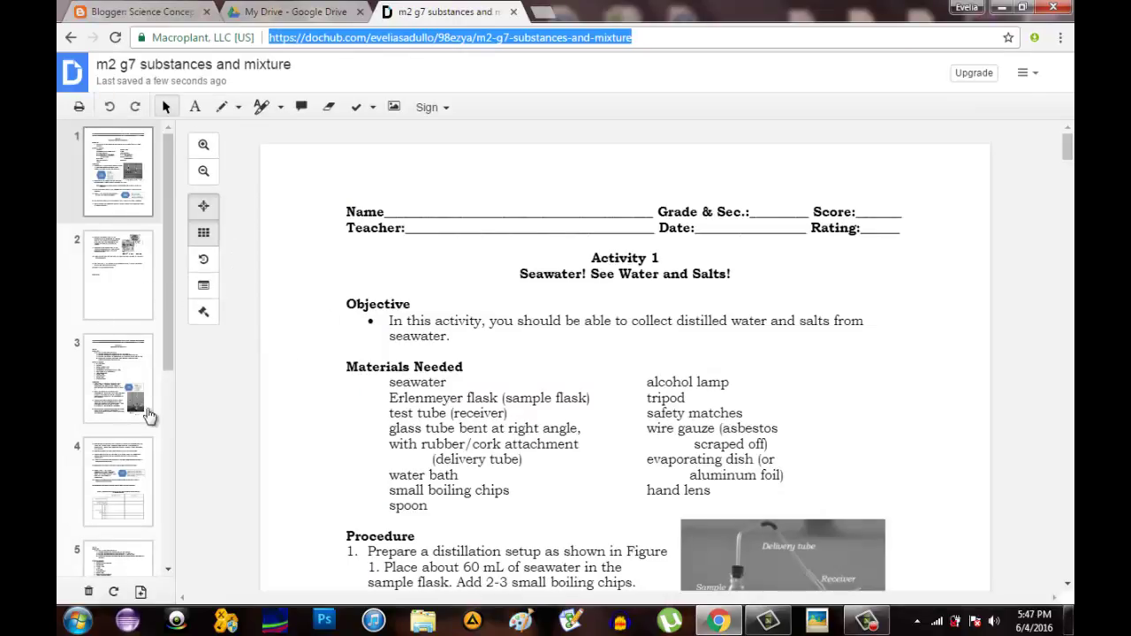
left_click(127, 381)
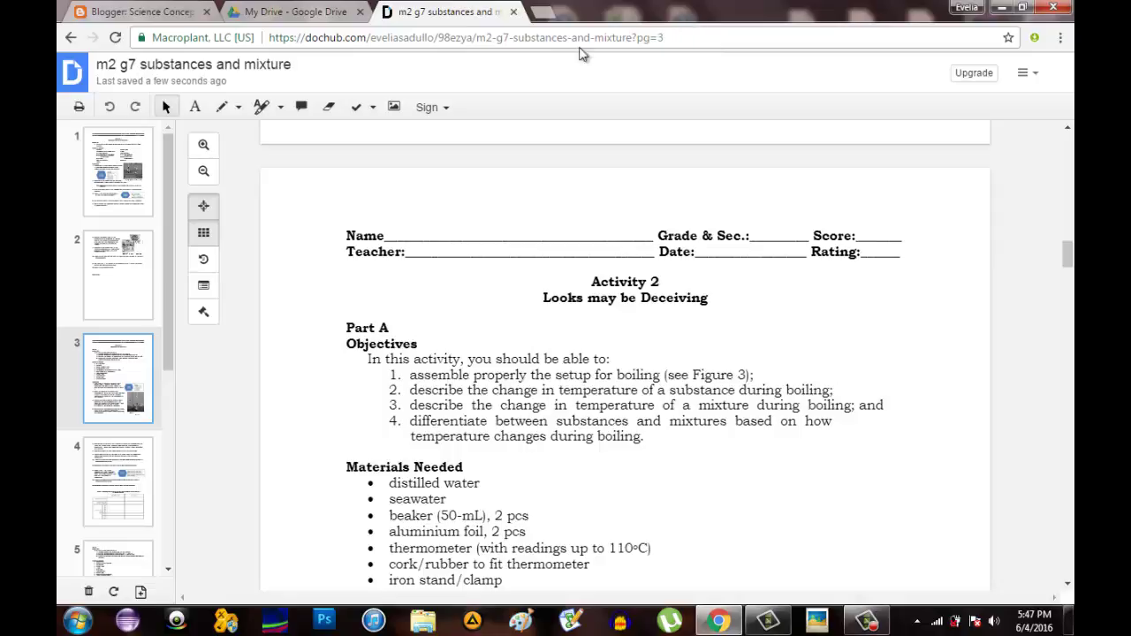
left_click(436, 38)
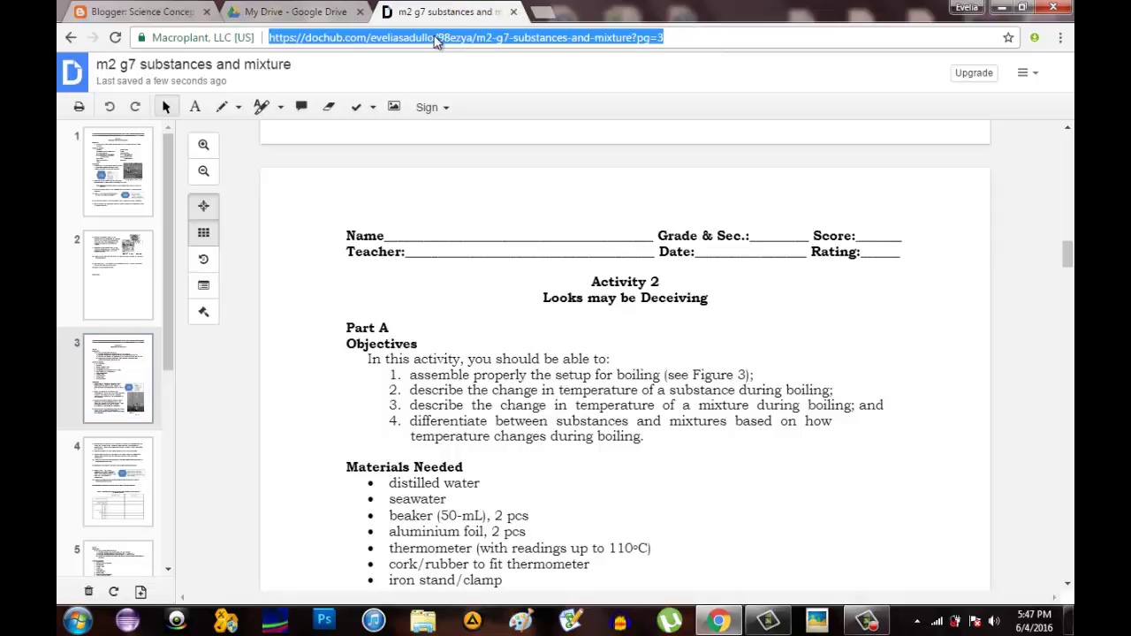
right_click(436, 39)
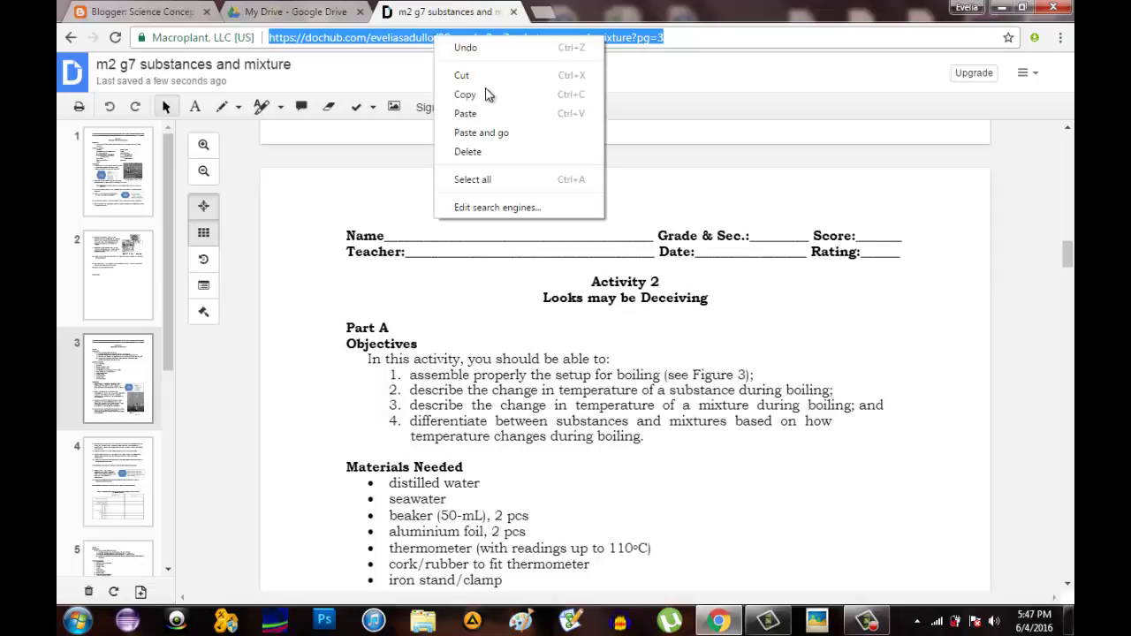
left_click(467, 94)
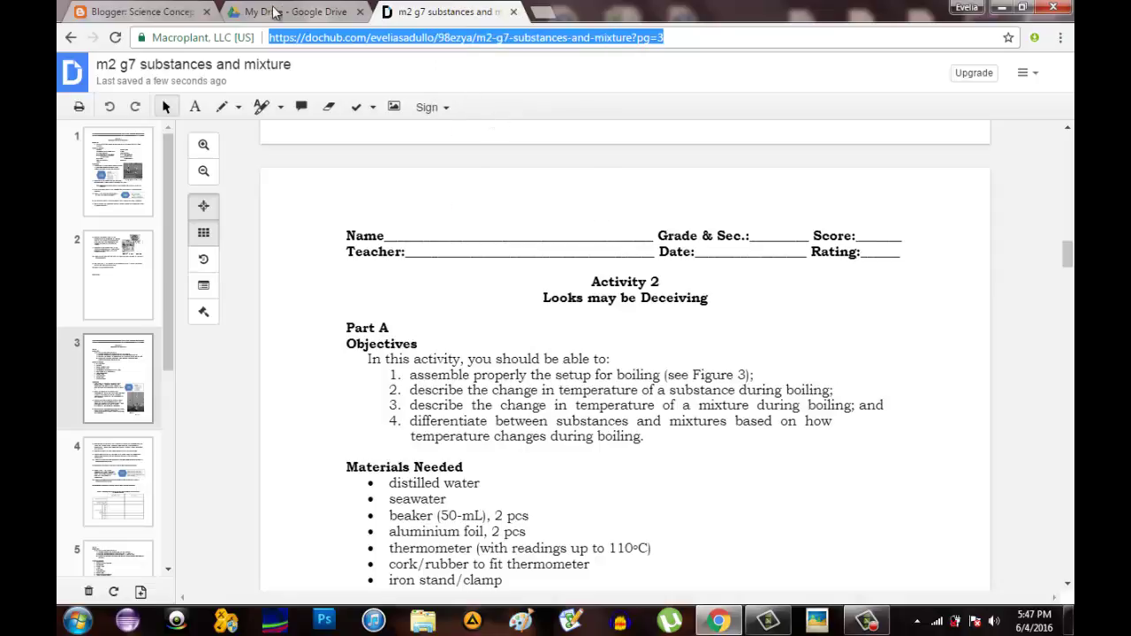
Switch to Blogger and link "Looks Maybe Deceiving" to the copied address of DocHub page 3.
key("ctrl+Tab")
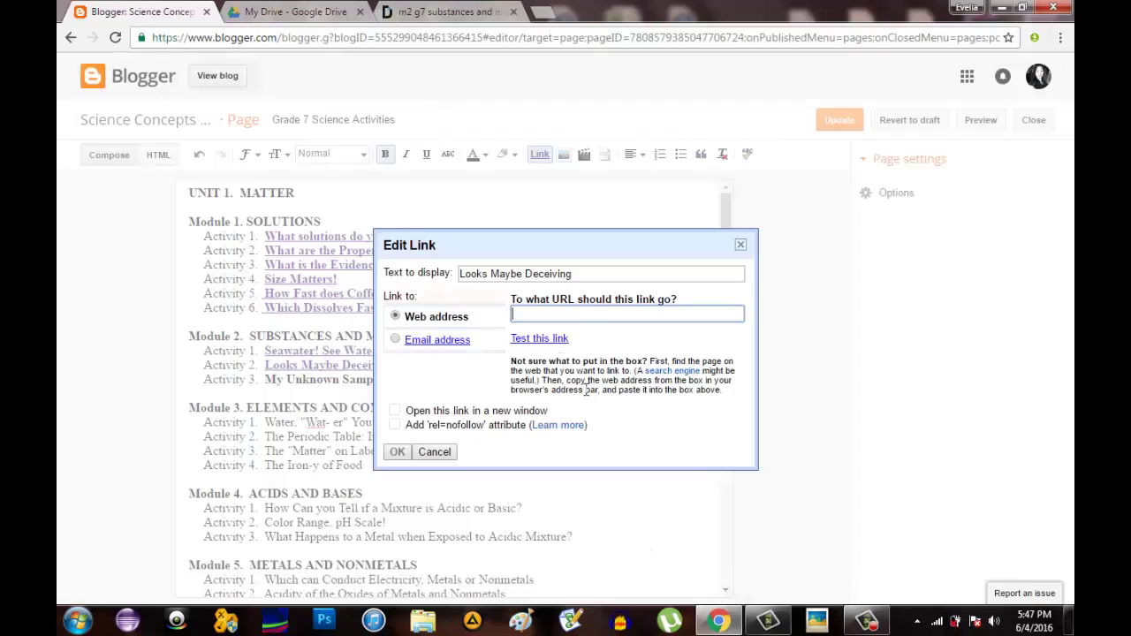
right_click(517, 317)
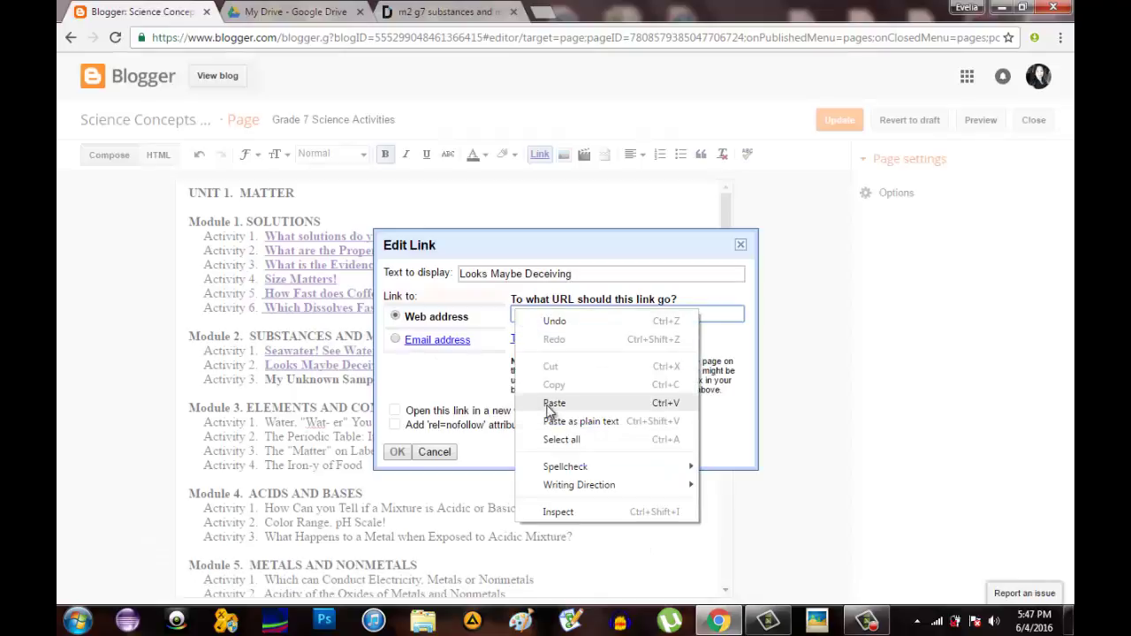
left_click(541, 400)
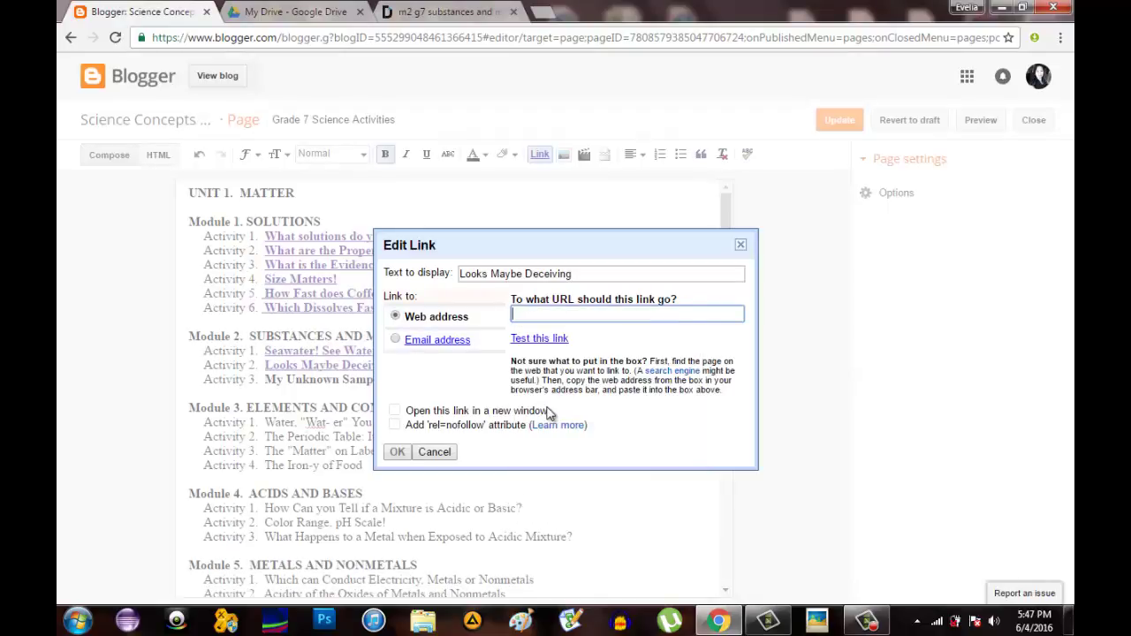
left_click(398, 451)
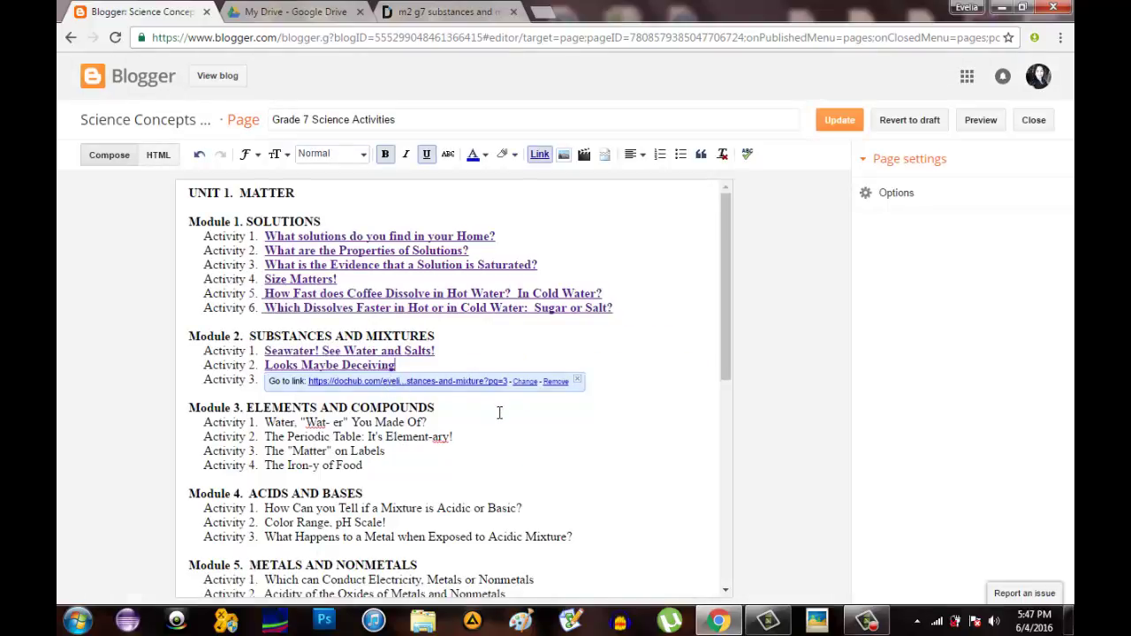
Start adding a link to the Activity 3 title "My Unknown Sample: Substance or Mixtures?" under Module 2.
left_click(435, 408)
left_click_drag(265, 379, 522, 380)
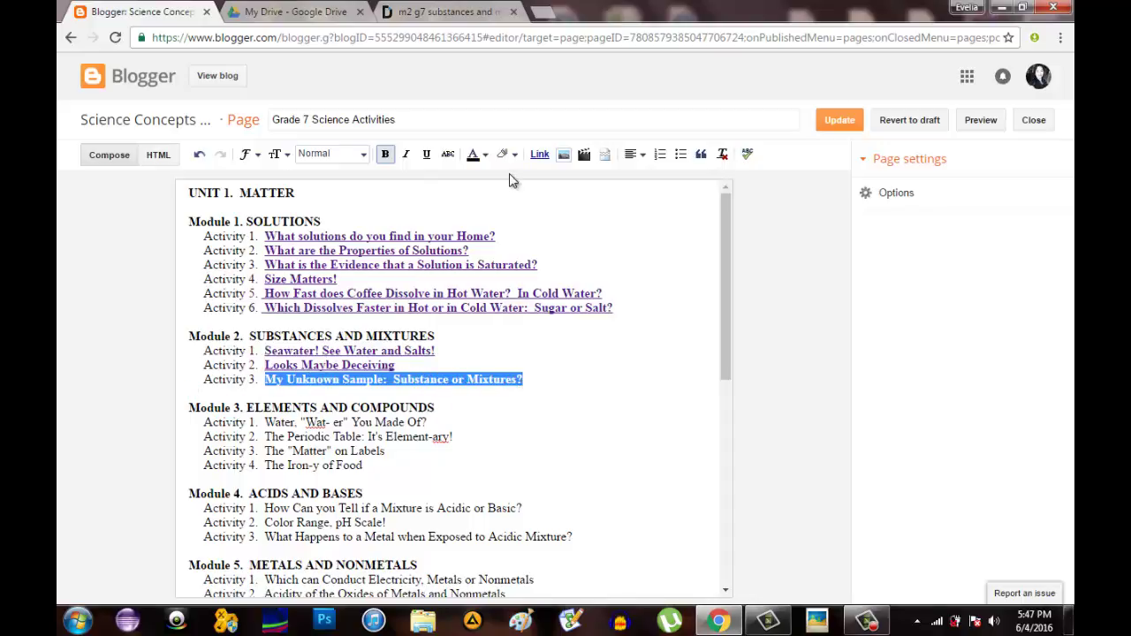
left_click(540, 154)
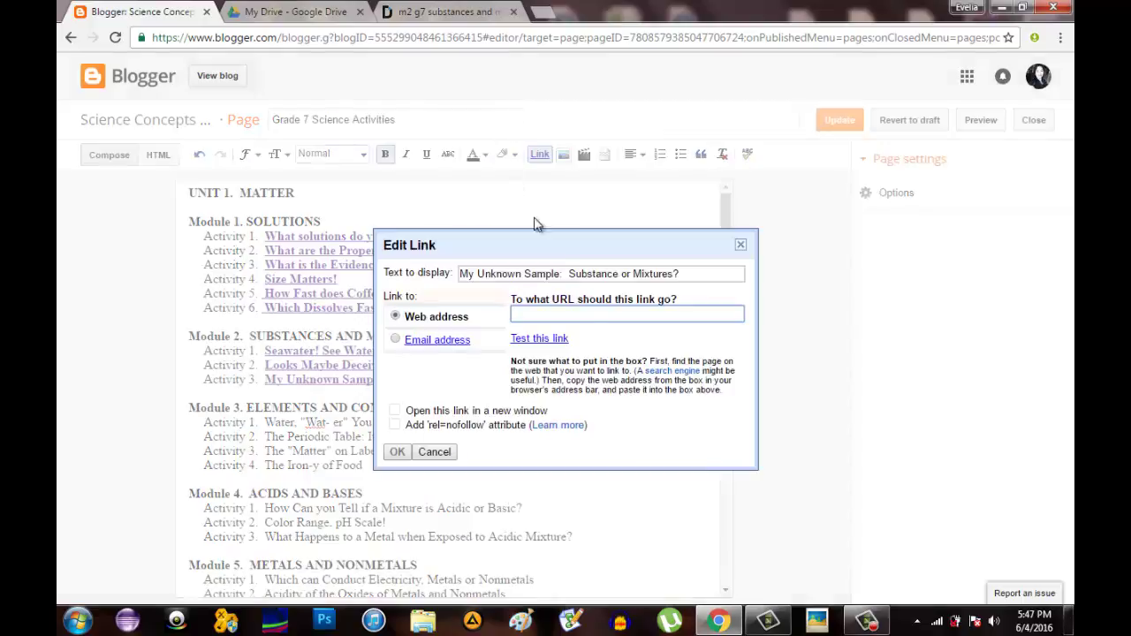
Switch to the DocHub document, go to page 8 where Activity 3 begins, and copy that page's web address.
left_click(433, 12)
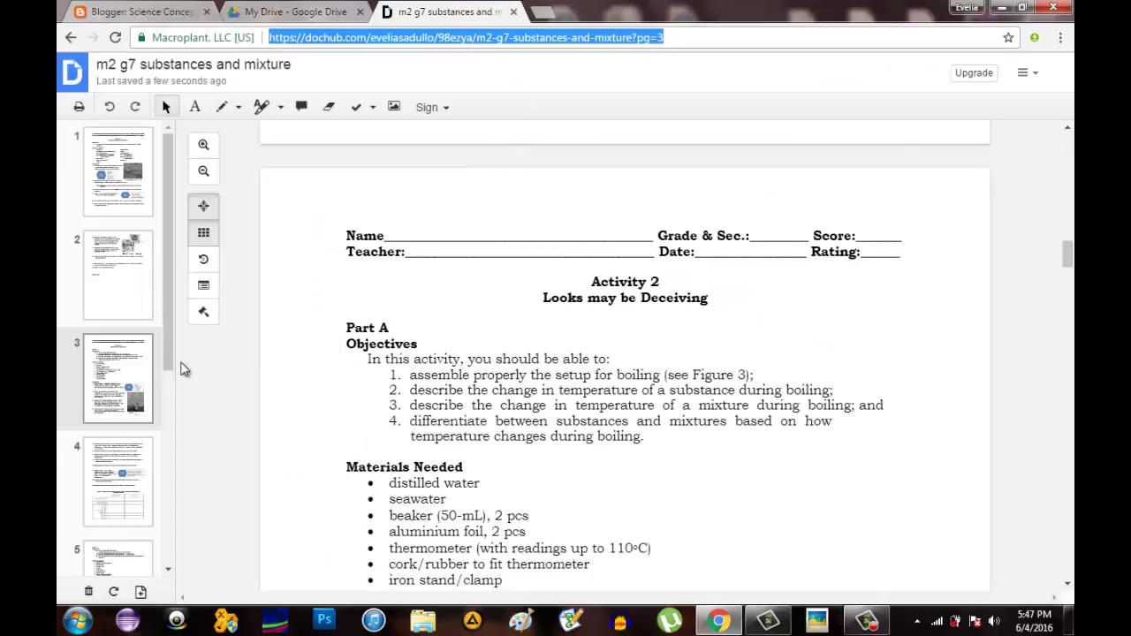
left_click(170, 573)
scroll(169, 572, "down", 3)
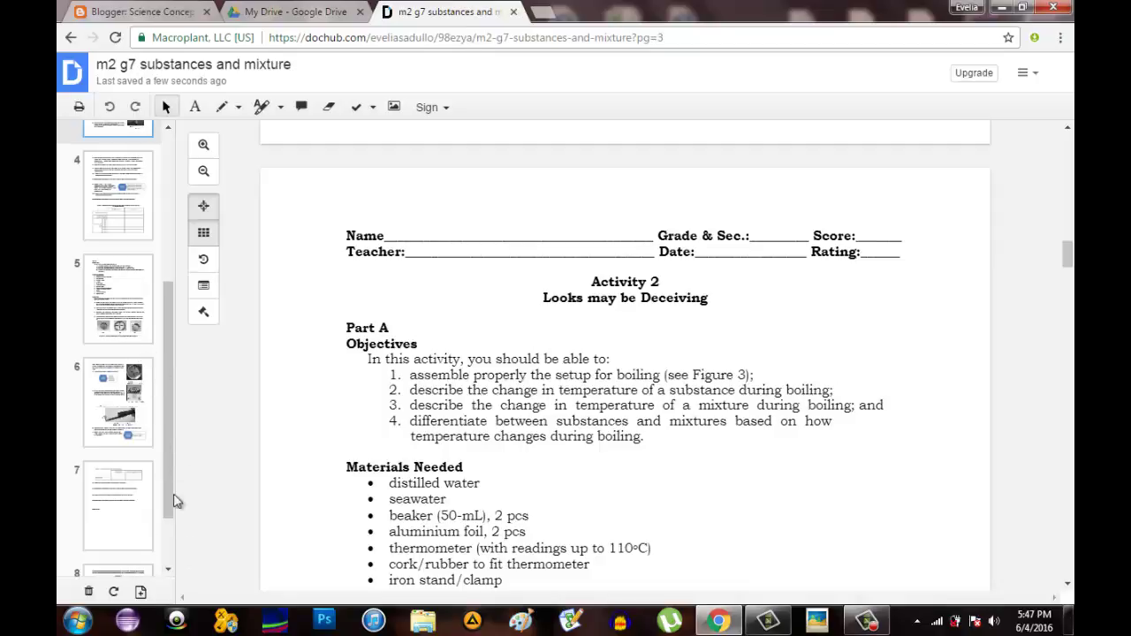
left_click(170, 573)
left_click(170, 572)
left_click(107, 531)
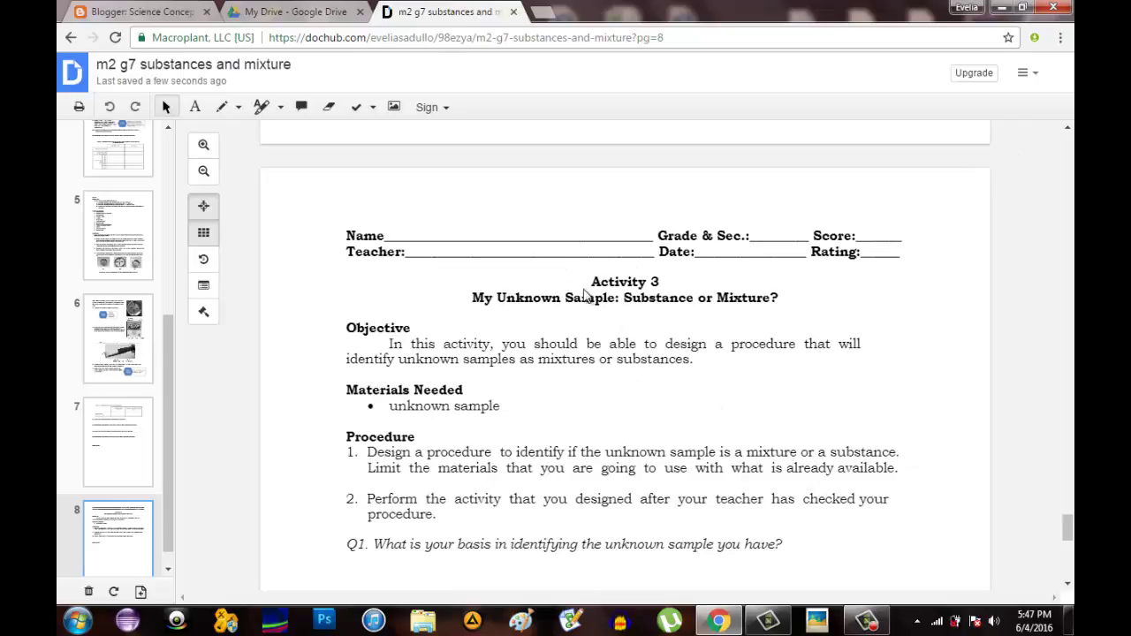
left_click(395, 40)
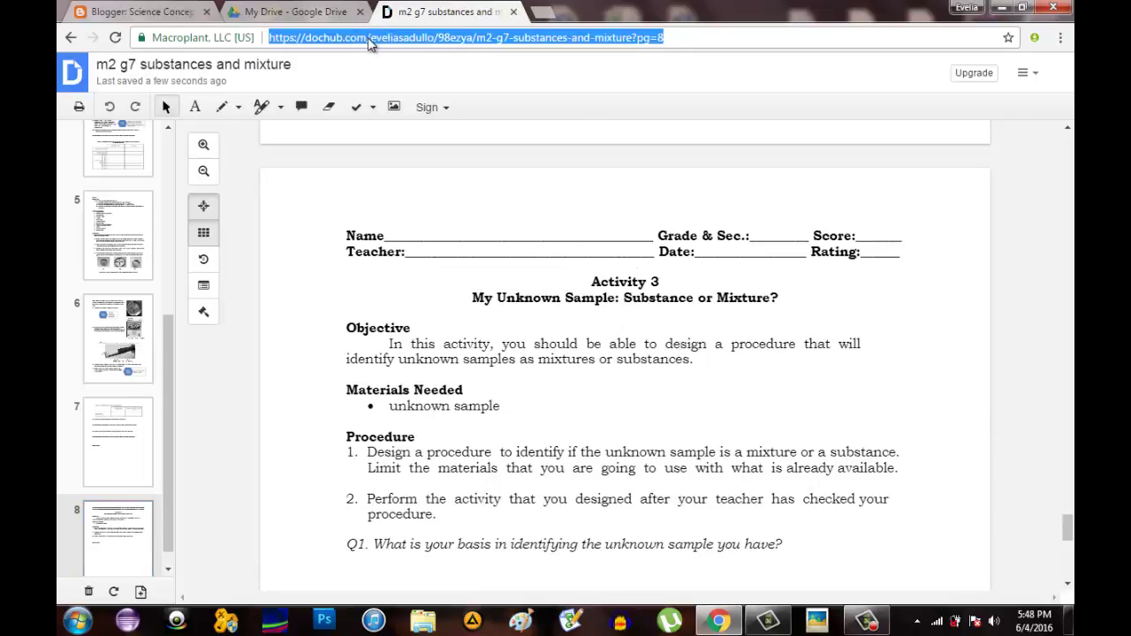
right_click(371, 42)
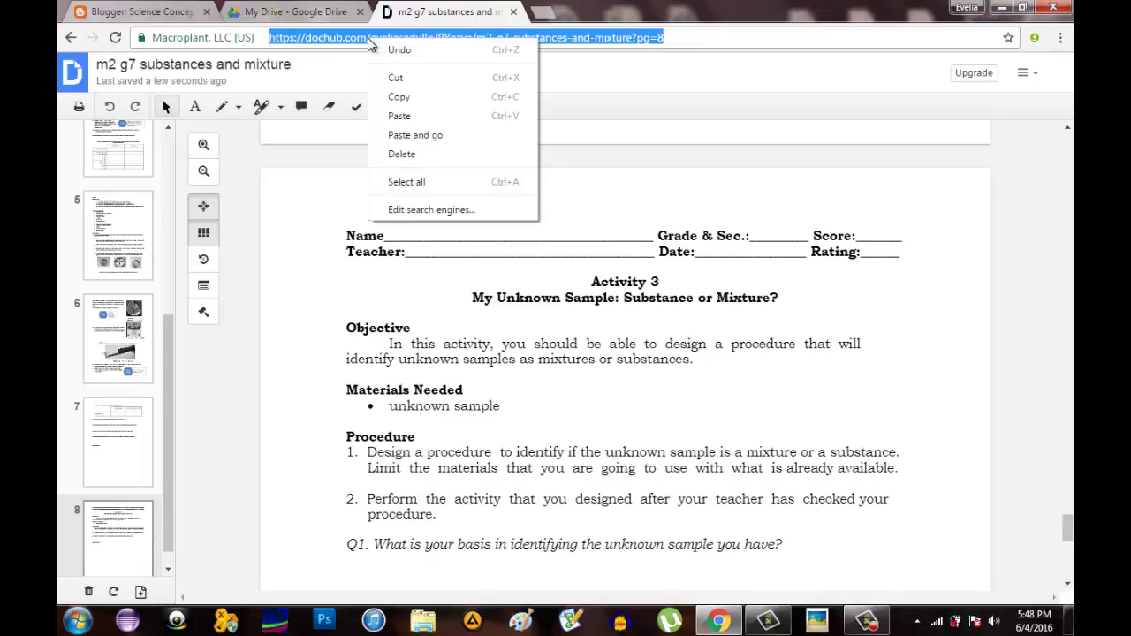
left_click(399, 96)
Switch to Blogger and link "My Unknown Sample: Substance or Mixtures?" to the copied address of DocHub page 8.
left_click(181, 12)
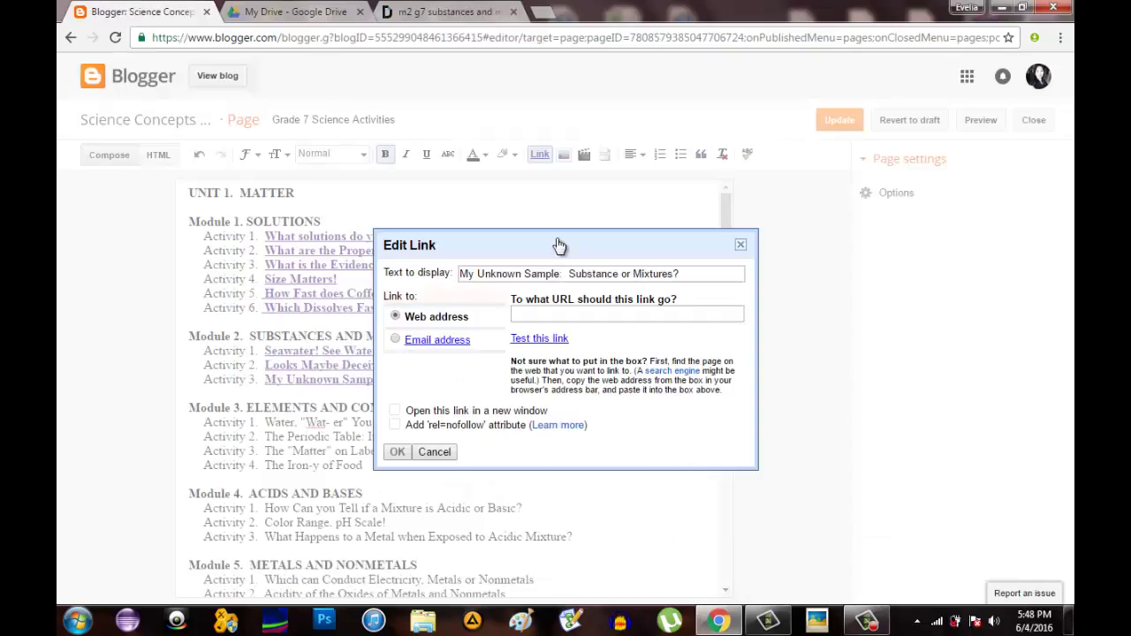
right_click(527, 315)
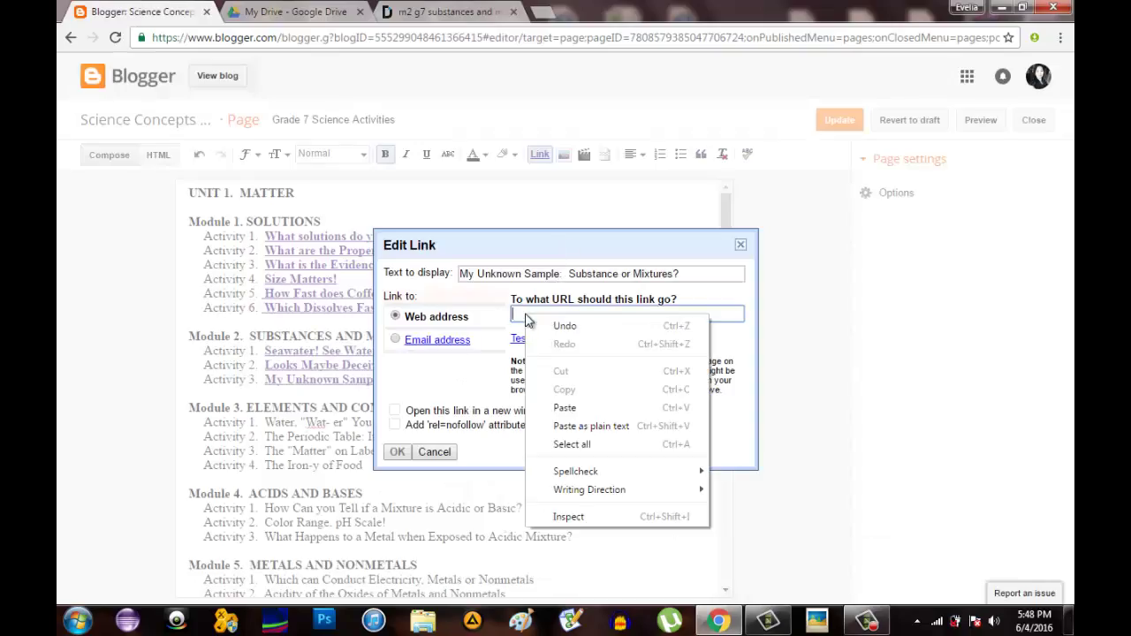
left_click(564, 404)
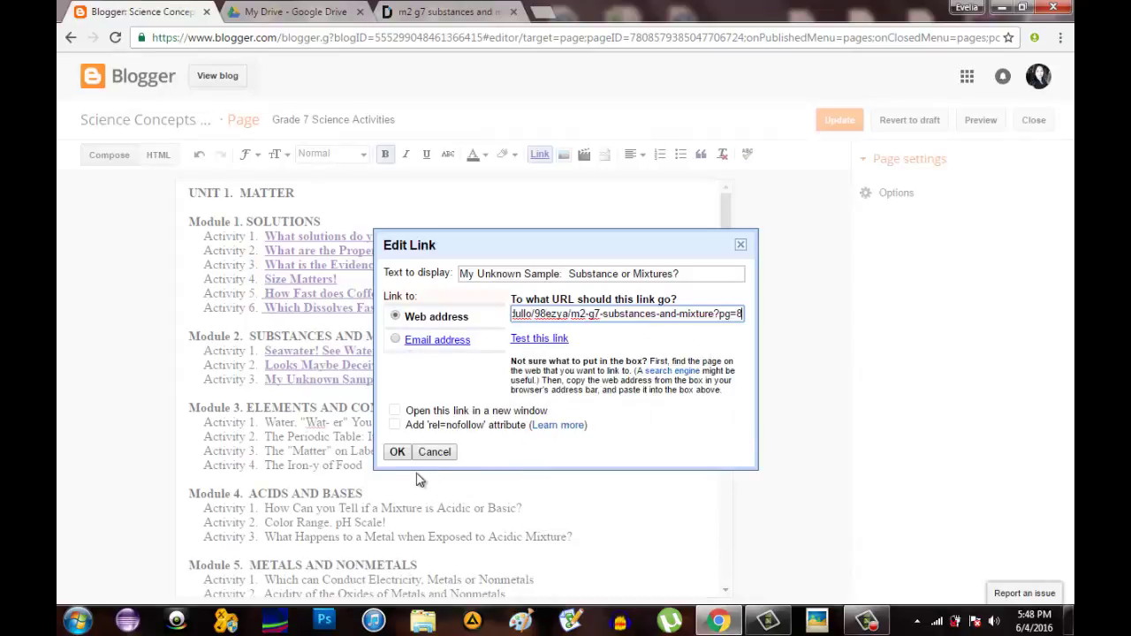
key("Return")
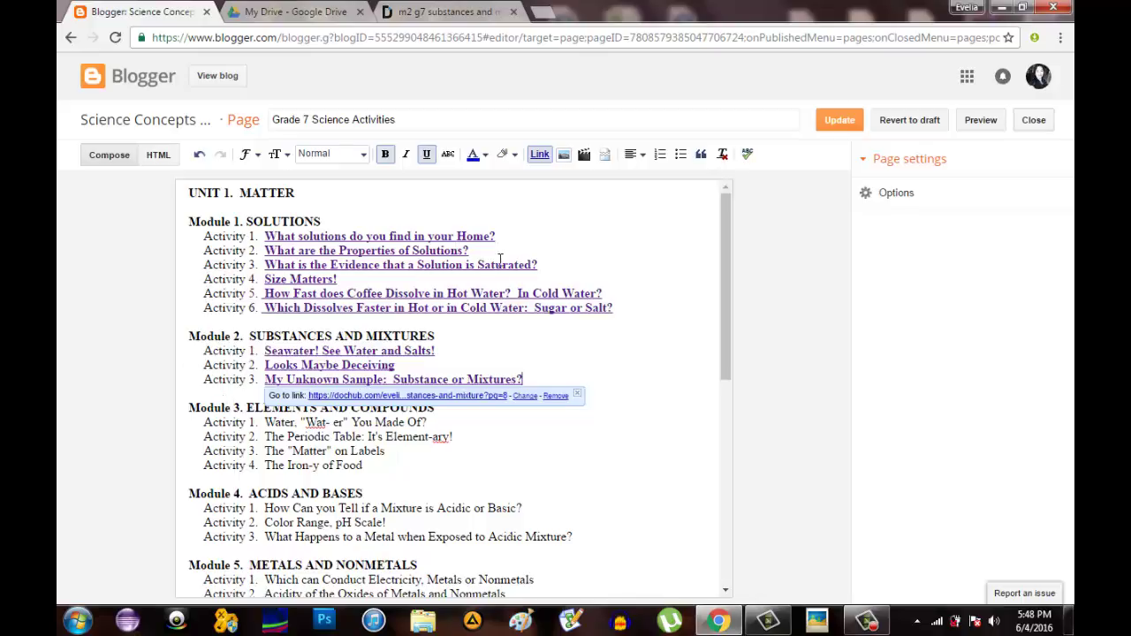
Update the Grade 7 Science Activities page, view it on the blog, and close the Google Drive and DocHub tabs.
left_click(837, 124)
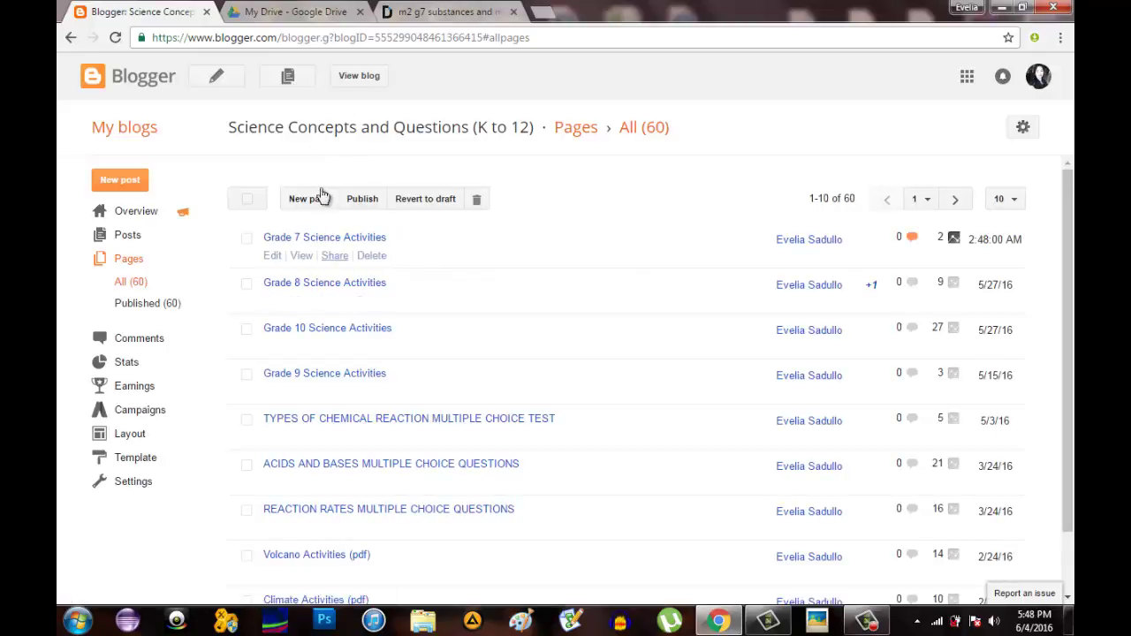
left_click(302, 256)
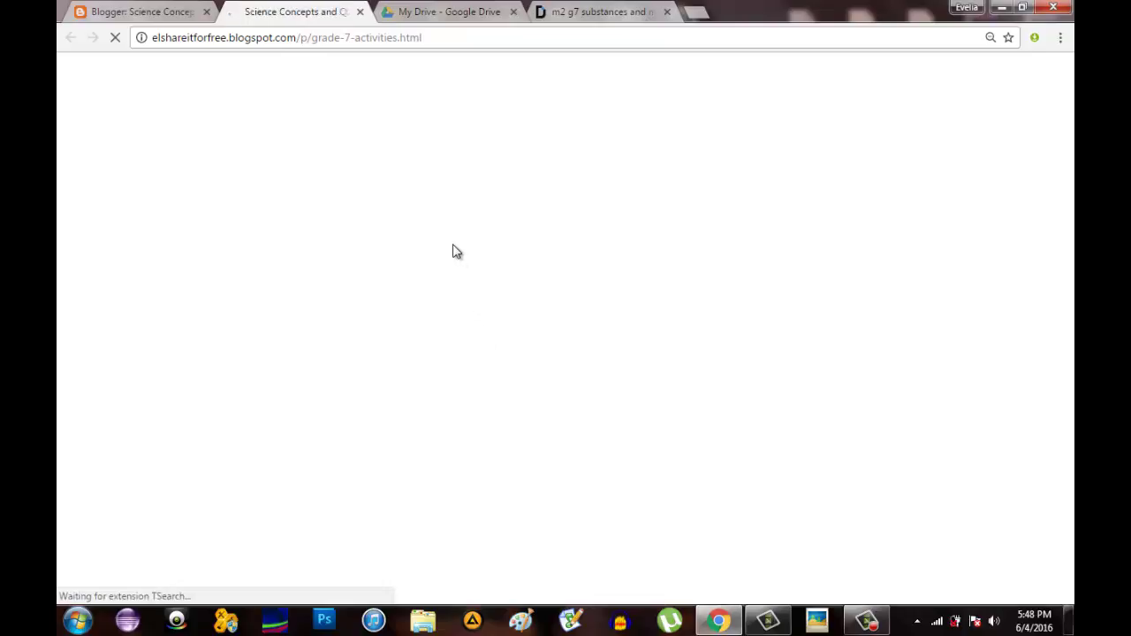
left_click(667, 12)
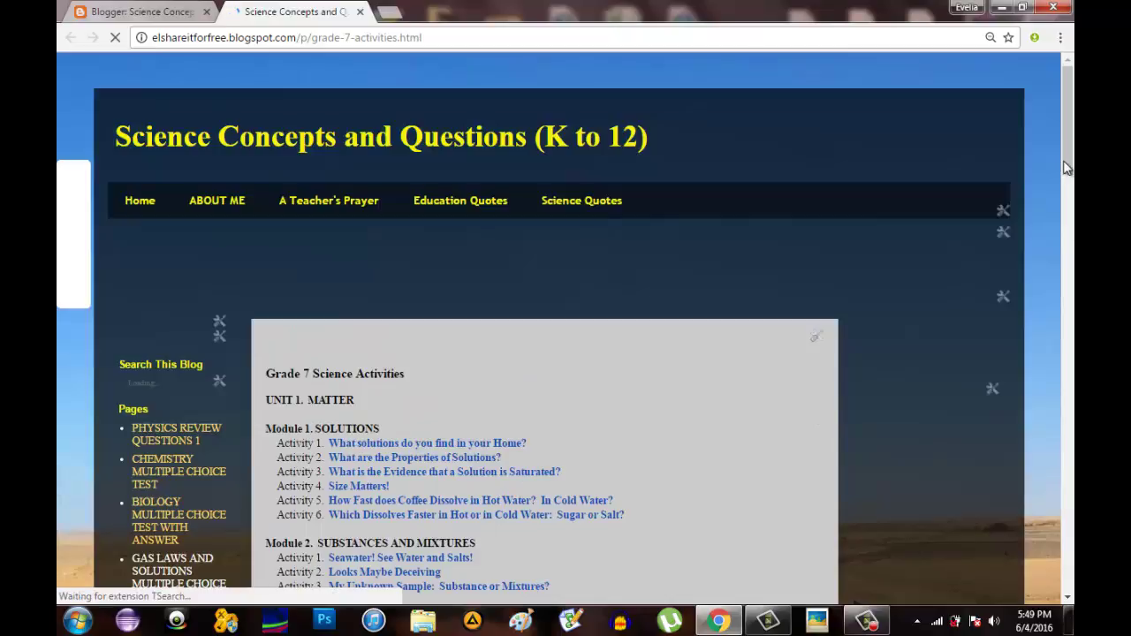
Test the "Seawater! See Water and Salts!" link under Module 2 on the published blog page.
left_click(1067, 597)
scroll(568, 559, "down", 1)
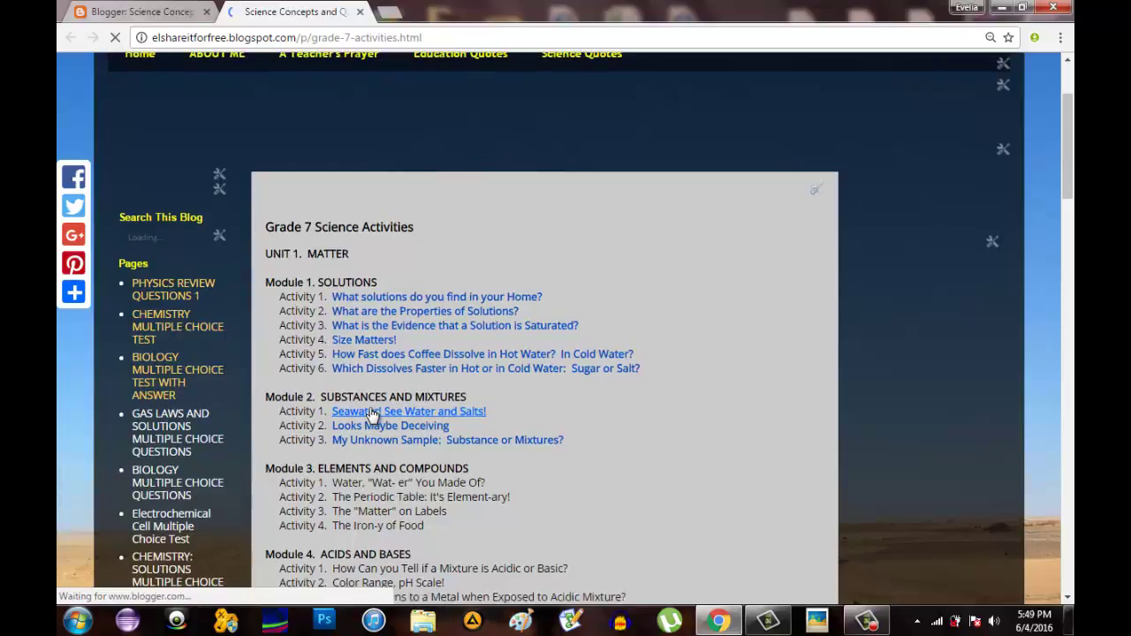
left_click(371, 414)
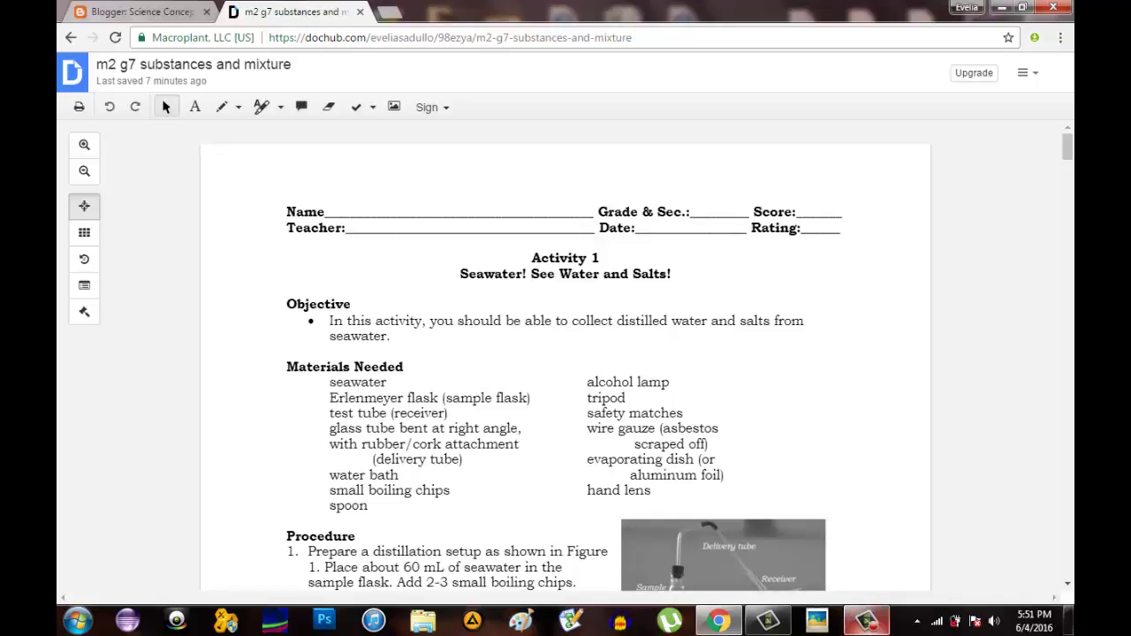
mouse_move(866, 621)
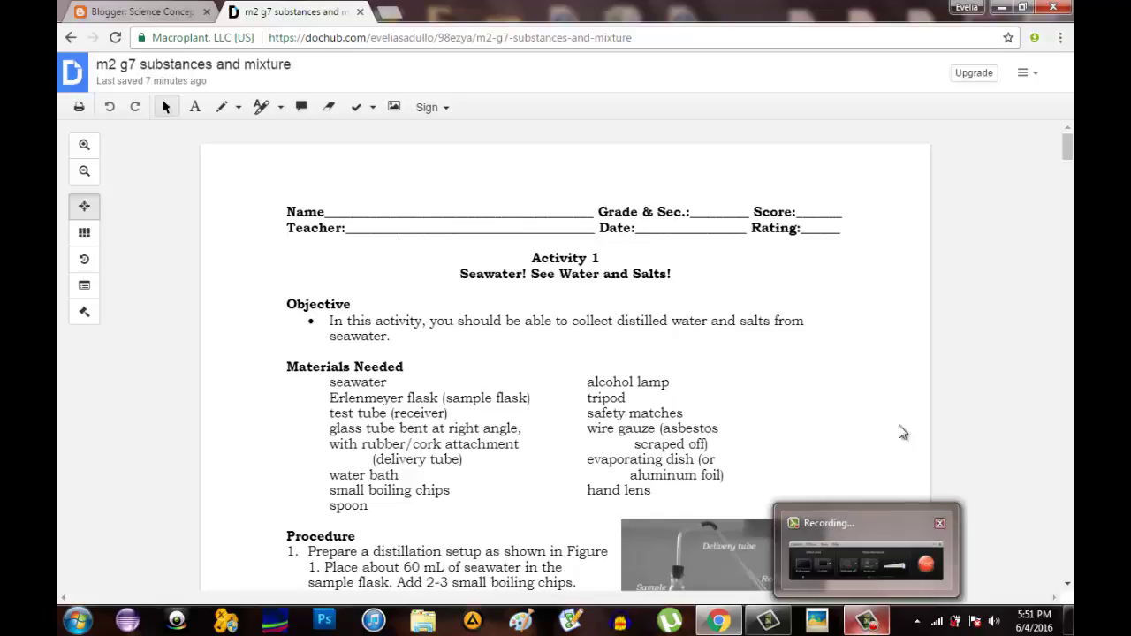
left_click(864, 622)
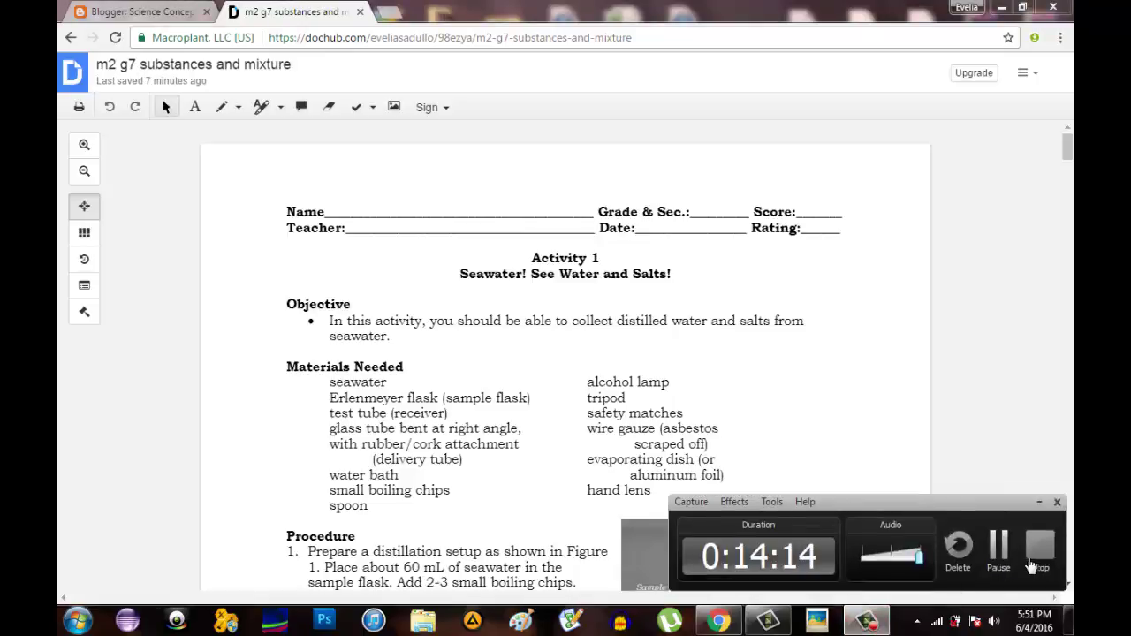